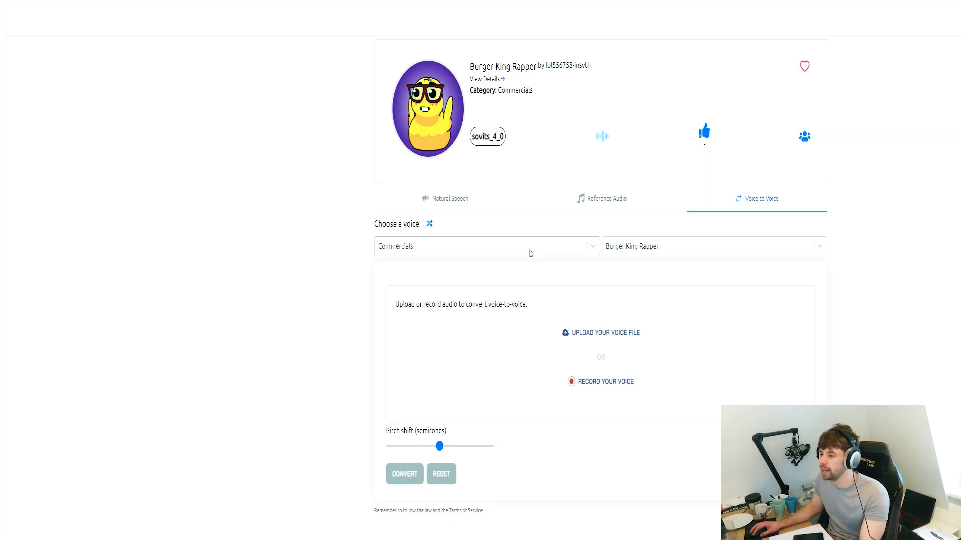
# Choose the Rappers category and the Kanye West voice for the voice-to-voice conversion.
pyautogui.click(531, 253)
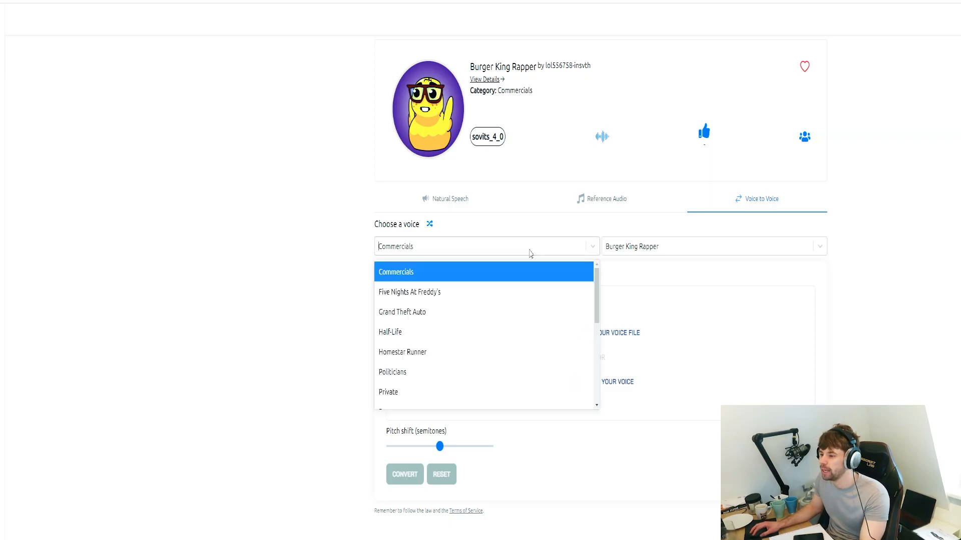
pyautogui.scroll(-1, 435, 365)
pyautogui.click(436, 365)
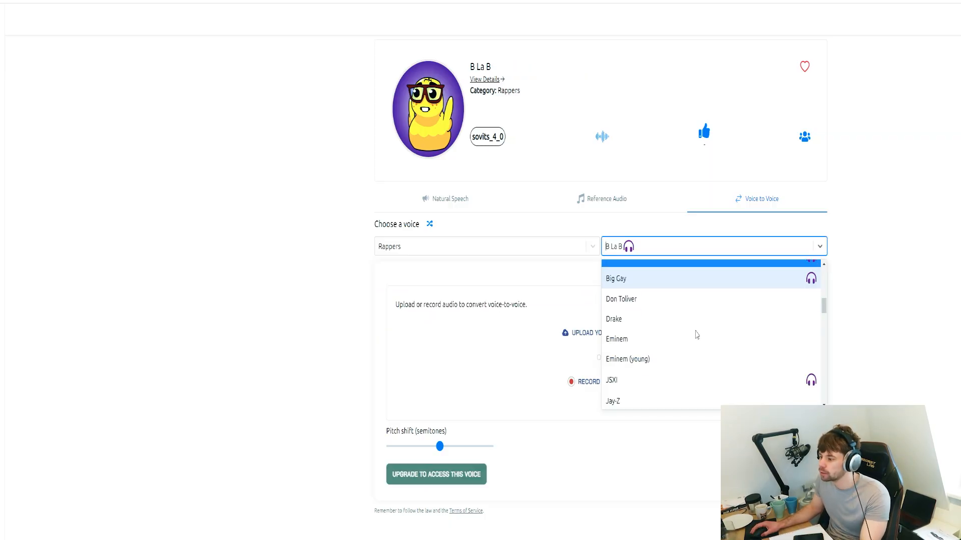
pyautogui.scroll(-1, 695, 328)
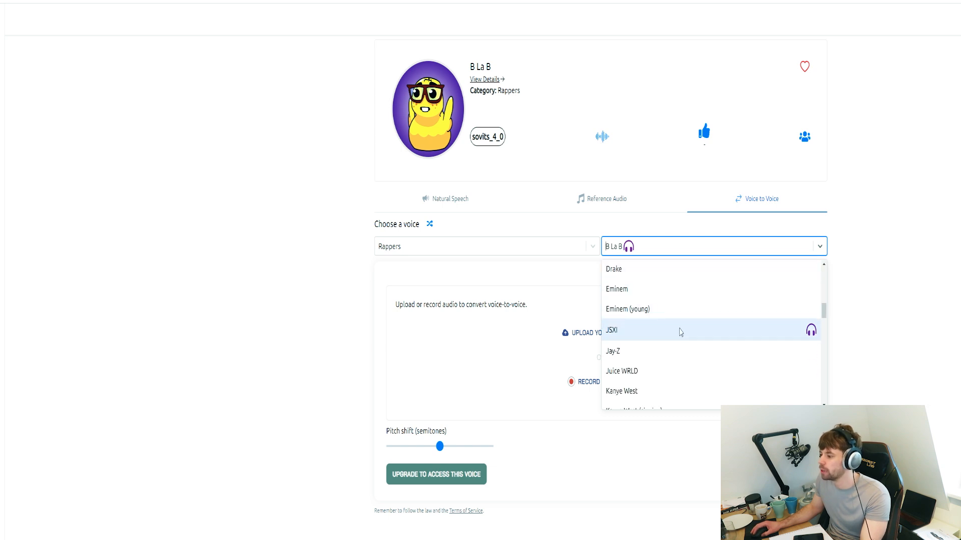
pyautogui.scroll(-1, 660, 345)
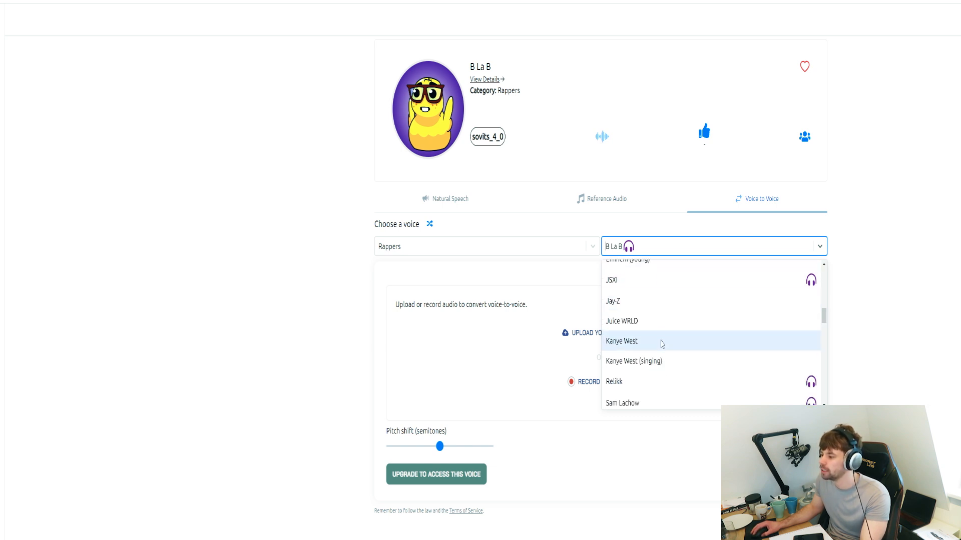
pyautogui.click(660, 345)
# Upload the vocal file "Sonance Sounds - Bottoms Up - 125 E Min" and convert it to the Kanye West voice after previewing it.
pyautogui.click(658, 343)
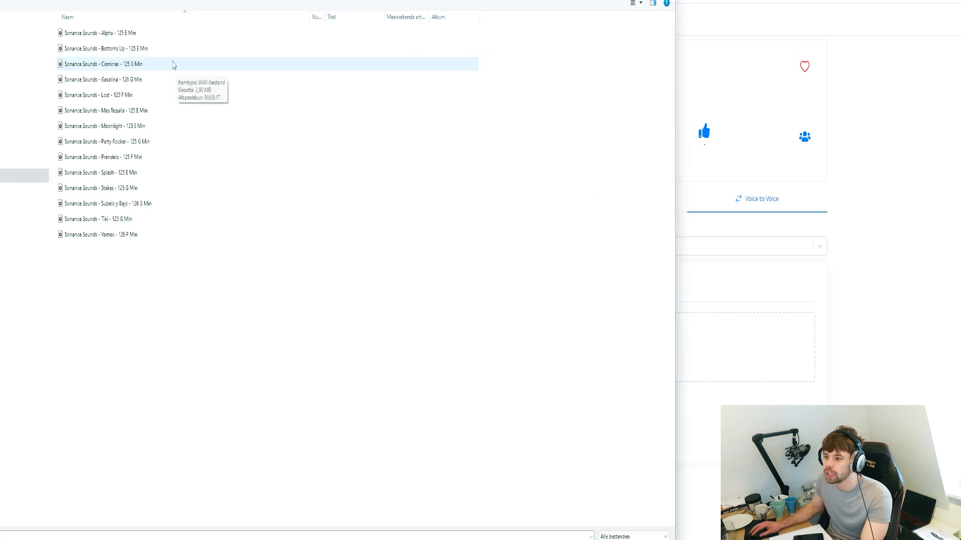
pyautogui.doubleClick(168, 53)
pyautogui.click(407, 330)
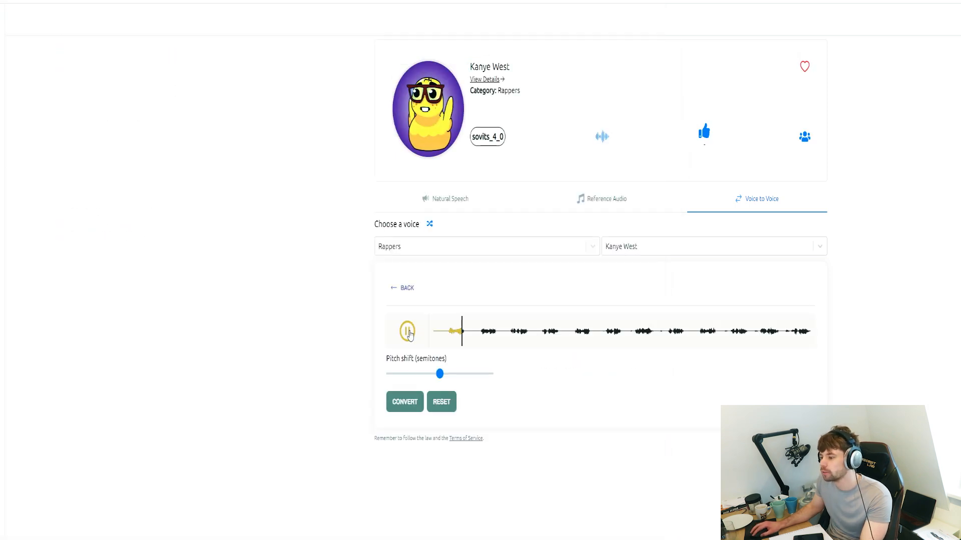
pyautogui.click(405, 402)
pyautogui.scroll(-1, 389, 495)
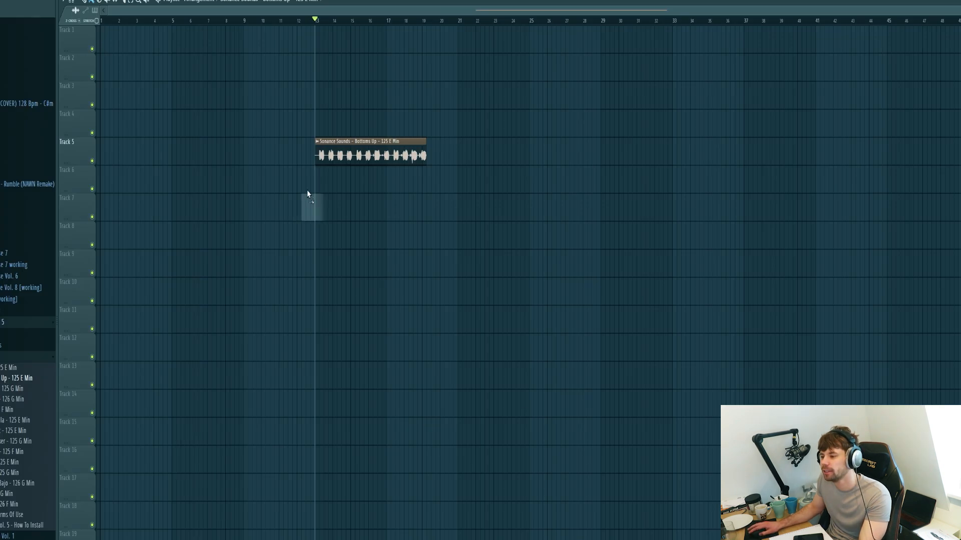
# In FL Studio, replace the Bottoms Up vocal with the kanye-west-rap-converted clip on Track 6 at bar 13 and lower the project tempo.
pyautogui.moveTo(311, 203); pyautogui.dragTo(557, 238)
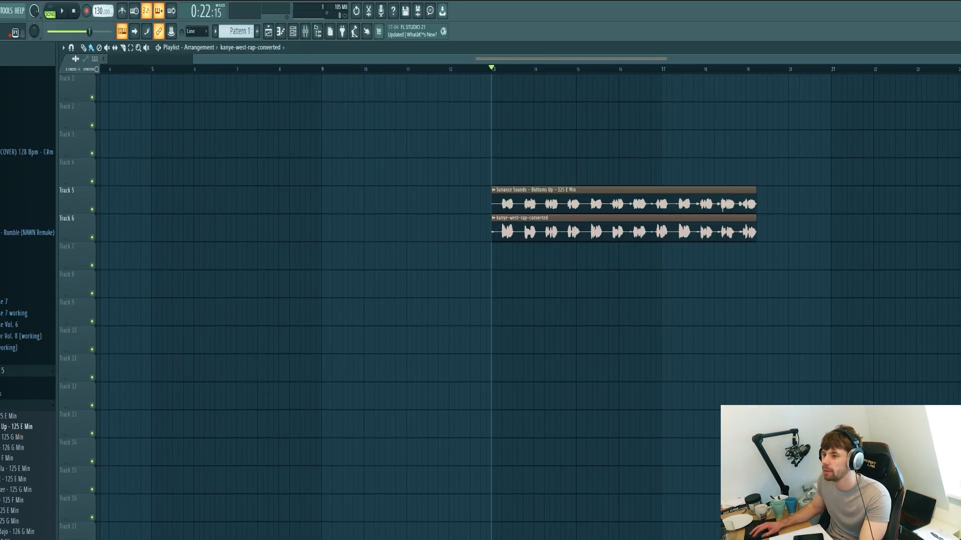
pyautogui.moveTo(103, 11); pyautogui.dragTo(102, 16)
pyautogui.rightClick(701, 197)
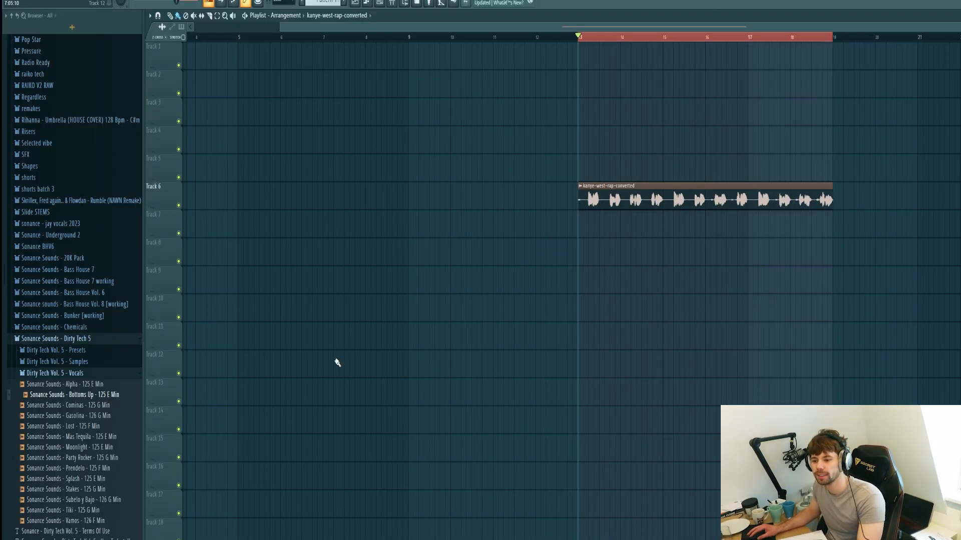
# Lay the Dirty Tech Vol. 5 sample Kick - 06 on every beat of Track 7 beneath the vocal and play the result.
pyautogui.click(124, 365)
pyautogui.click(78, 420)
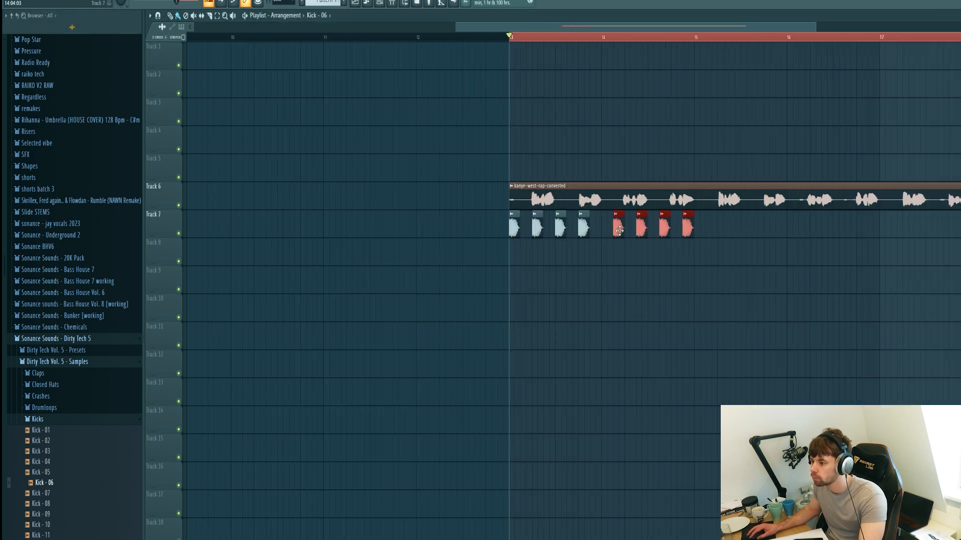
pyautogui.moveTo(619, 230)
pyautogui.mouseDown()
pyautogui.moveTo(890, 253)
pyautogui.moveTo(953, 235)
pyautogui.mouseUp()
pyautogui.press('space')
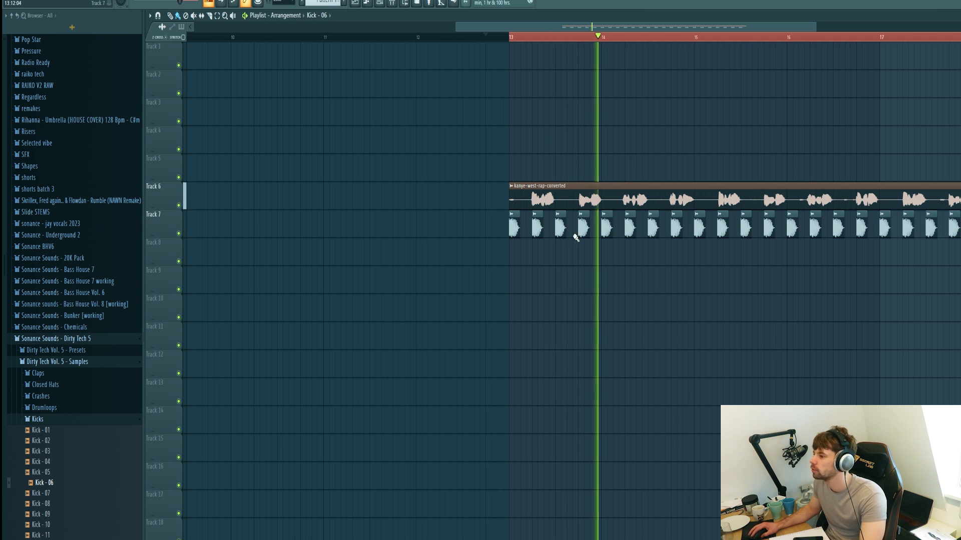
# Add a pattern named bass on Track 8 and load Serum as a channel in the Unsorted group.
pyautogui.click(344, 3)
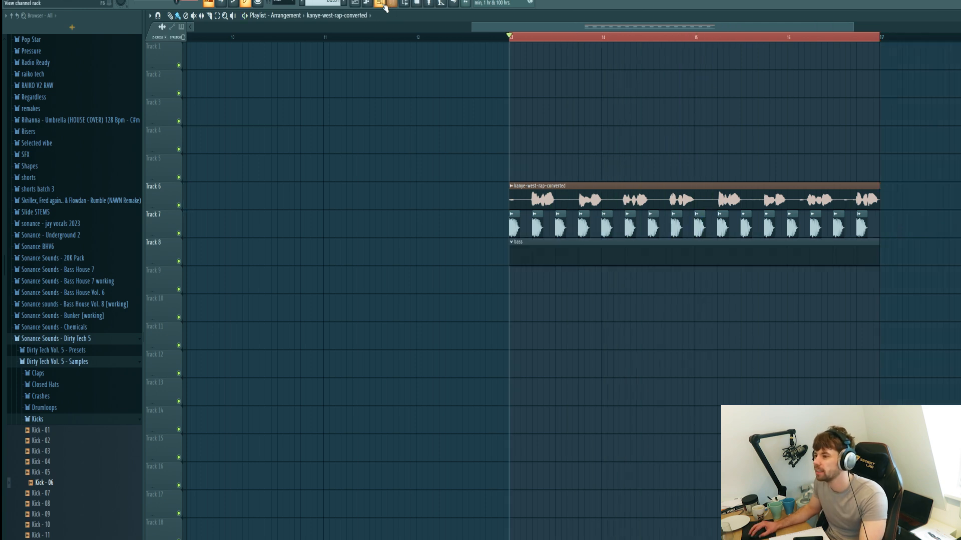
pyautogui.click(381, 4)
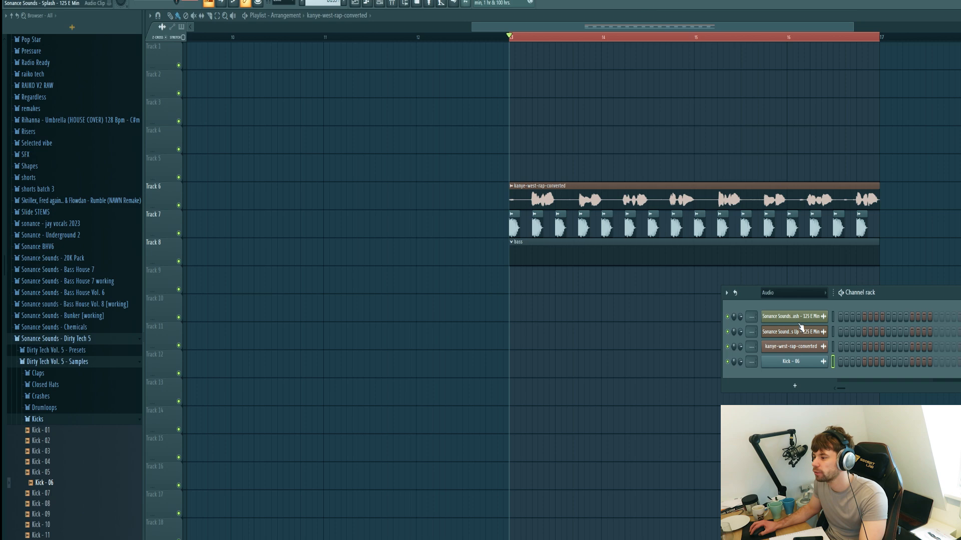
pyautogui.click(803, 294)
pyautogui.click(797, 328)
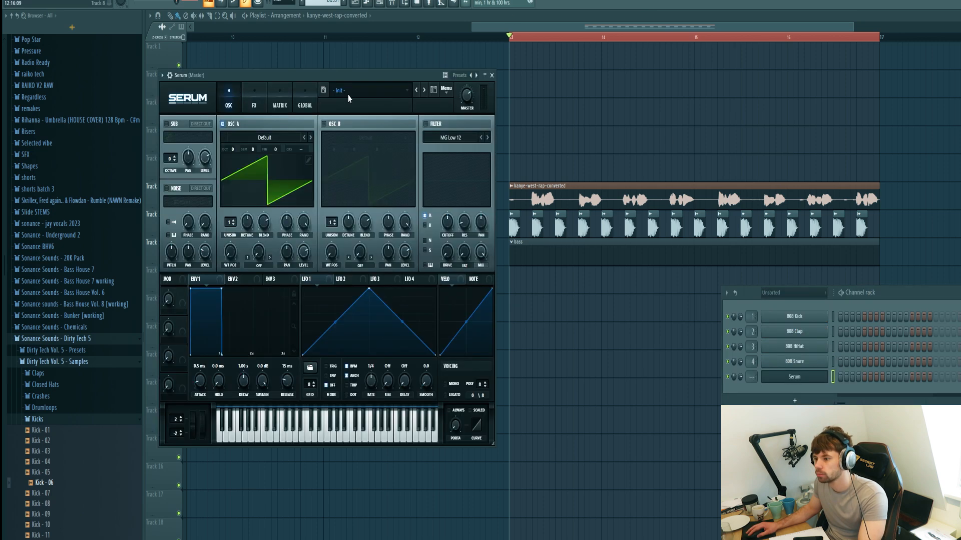
# Audition the Sonance Sounds bass presets in Serum and load Bass - Back.
pyautogui.click(348, 93)
pyautogui.moveTo(405, 349)
pyautogui.click(471, 425)
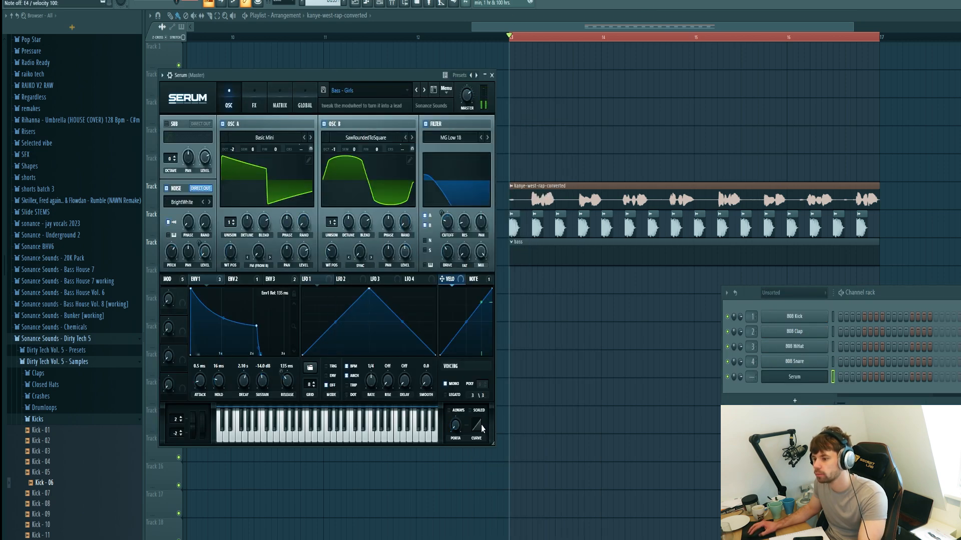
pyautogui.click(416, 90)
pyautogui.click(416, 90)
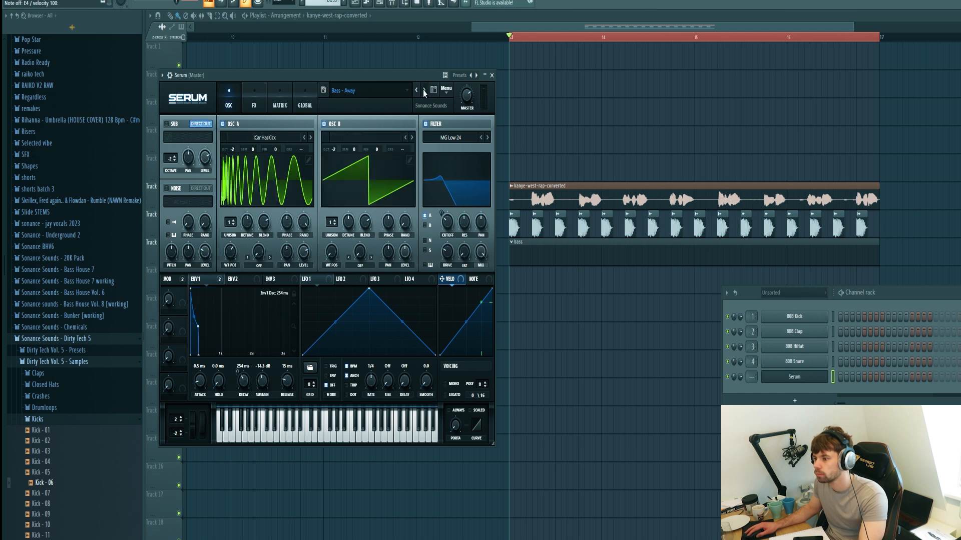
pyautogui.click(423, 90)
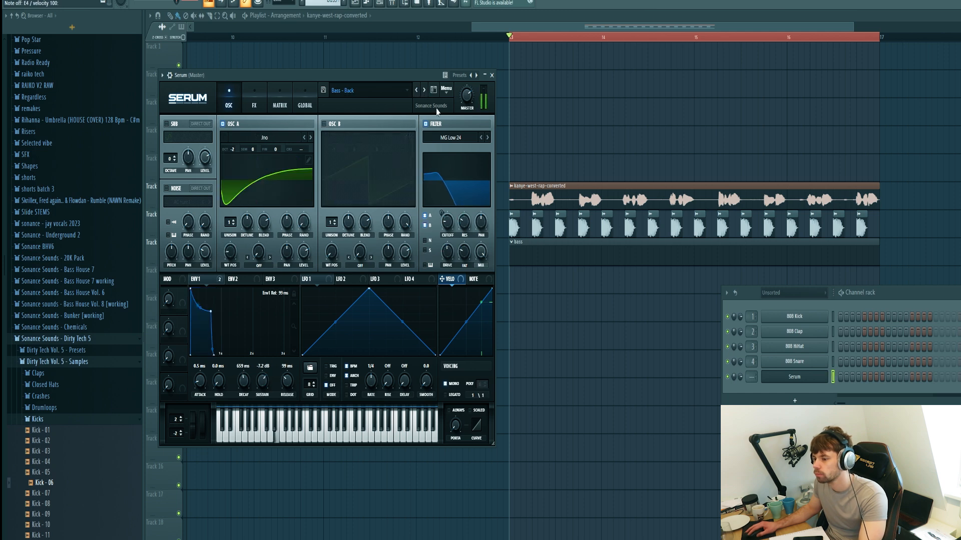
# Route Serum to mixer track 5 and insert the Kickstart-64bit effect on it.
pyautogui.rightClick(793, 381)
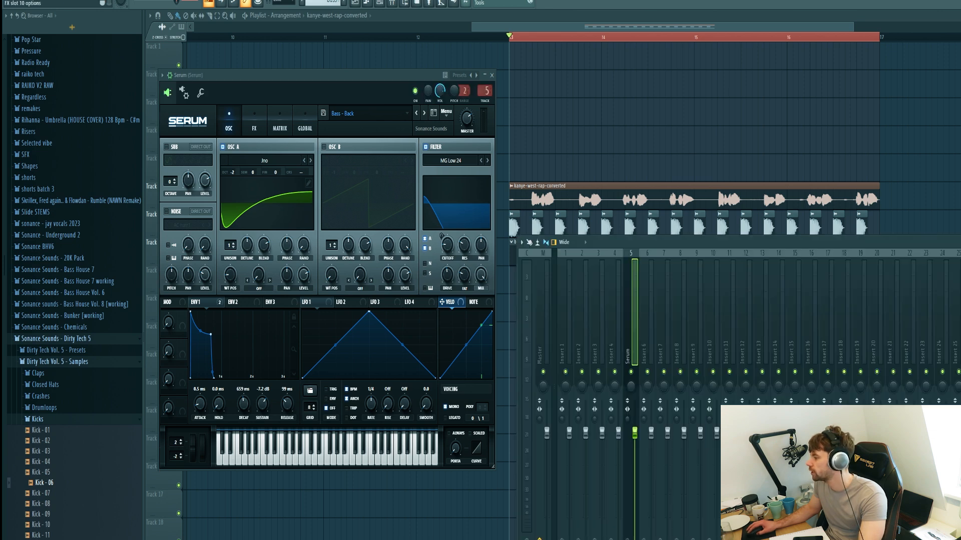
pyautogui.click(959, 376)
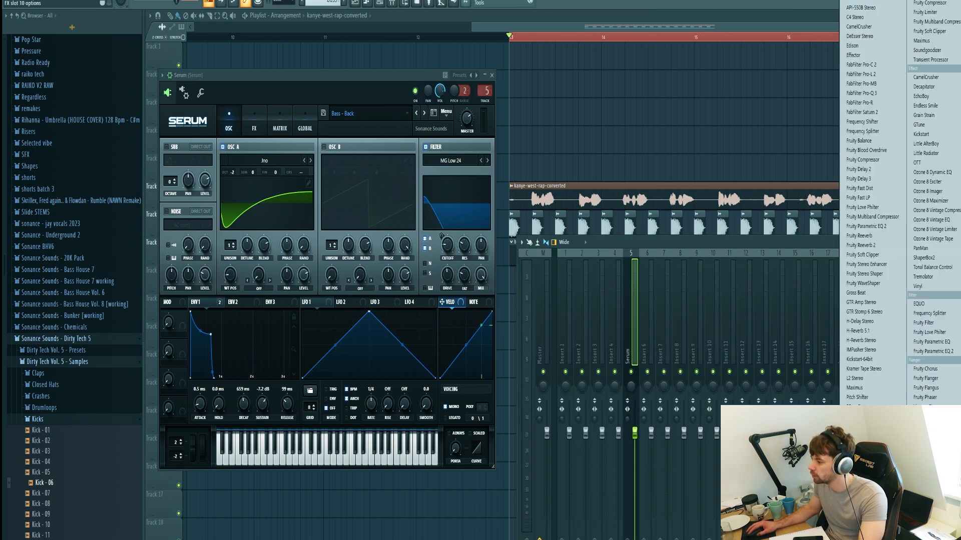
pyautogui.click(868, 361)
# Open Serum's piano roll and place three short E4 notes across the first half of bar 1, playing them back.
pyautogui.press('F6')
pyautogui.rightClick(814, 378)
pyautogui.click(842, 377)
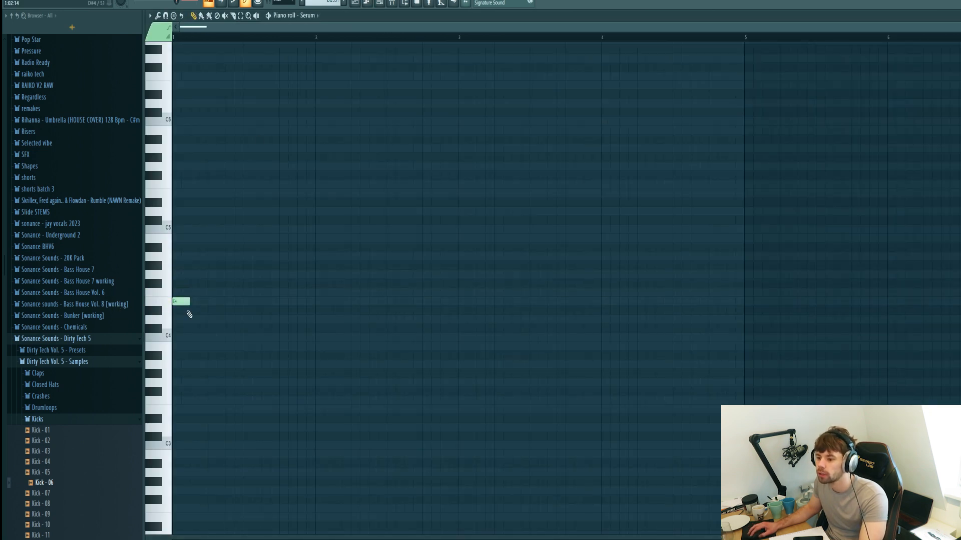
pyautogui.click(215, 301)
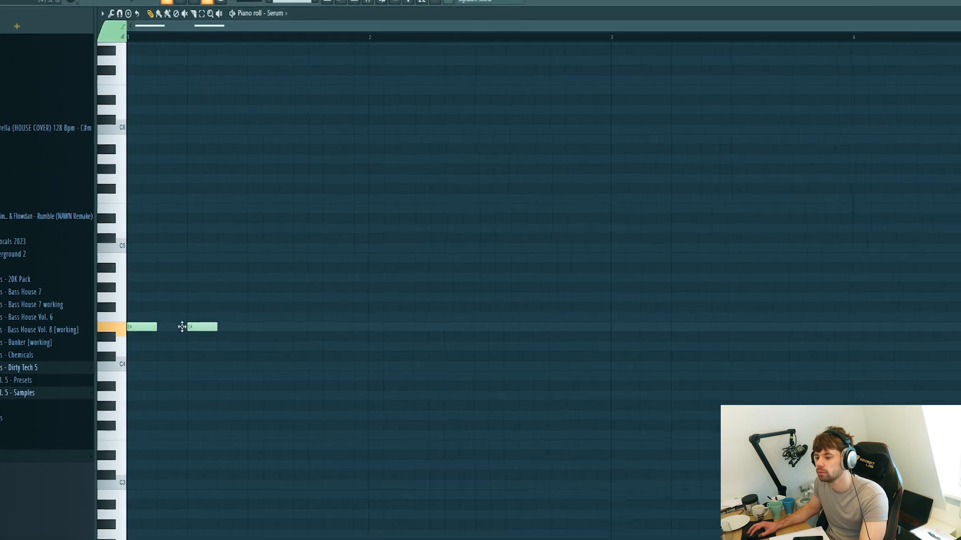
pyautogui.click(243, 302)
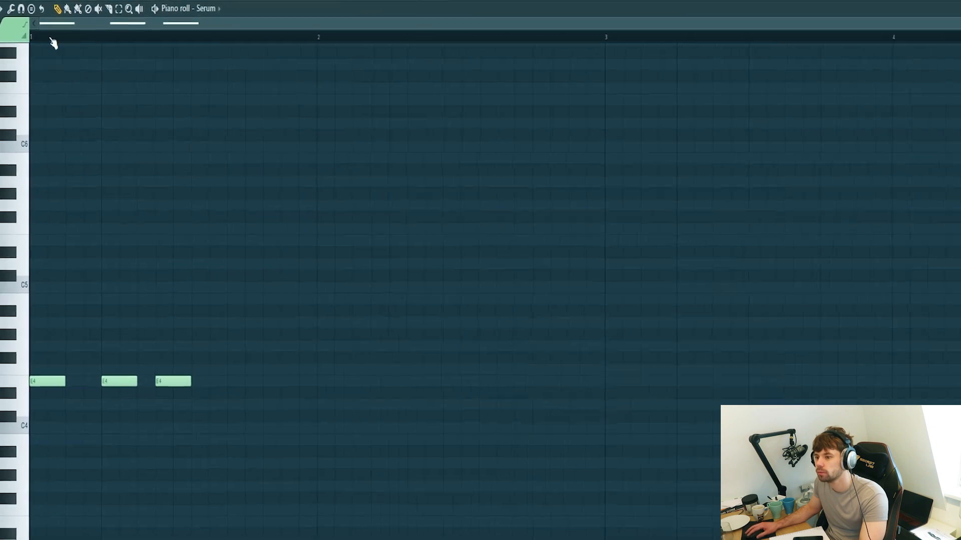
pyautogui.press('space')
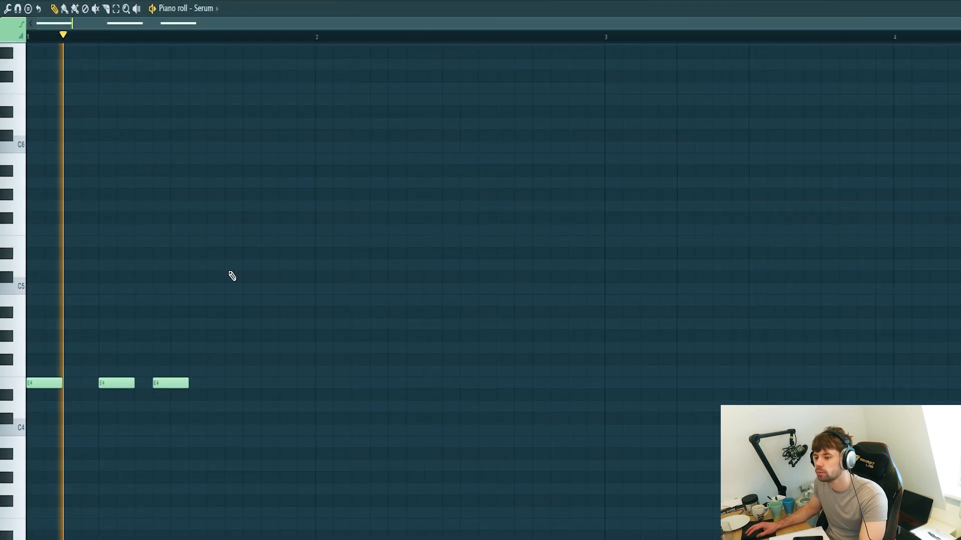
# Add an F4 note and a final E4 note in the second half of bar 1, checking them with playback.
pyautogui.press('space')
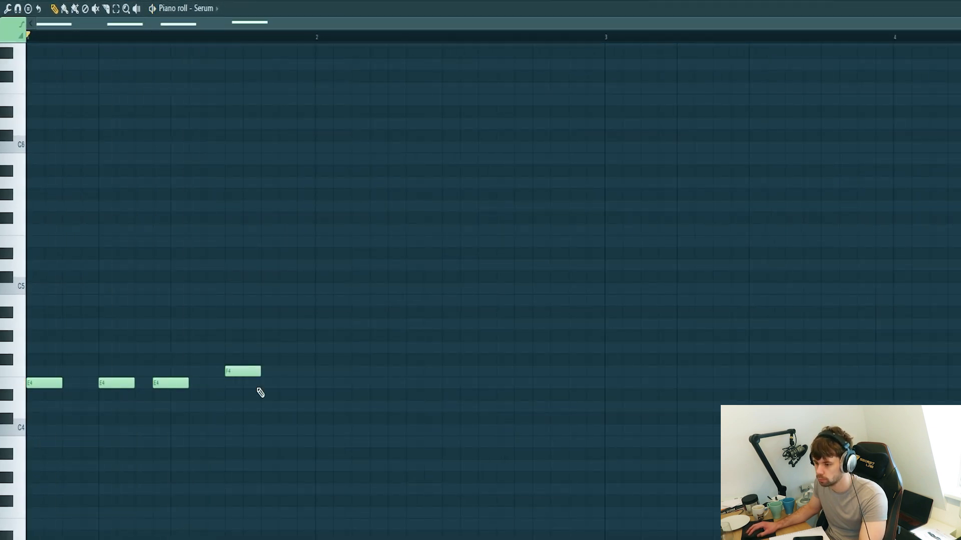
pyautogui.press('space')
pyautogui.click(289, 383)
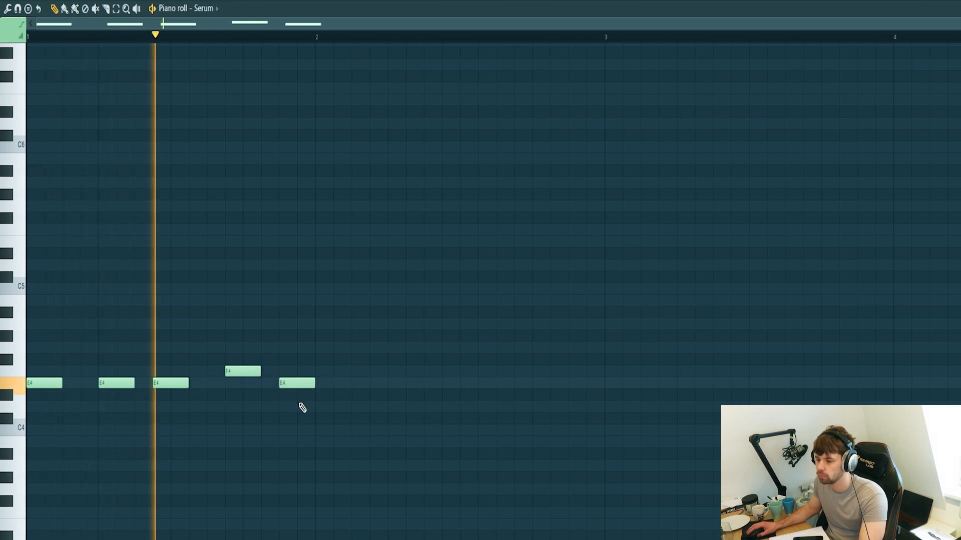
pyautogui.press('space')
# Shift bar 1's F4 note and last E4 note one grid step earlier each, listening to the bassline.
pyautogui.moveTo(237, 372); pyautogui.dragTo(219, 373)
pyautogui.press('space')
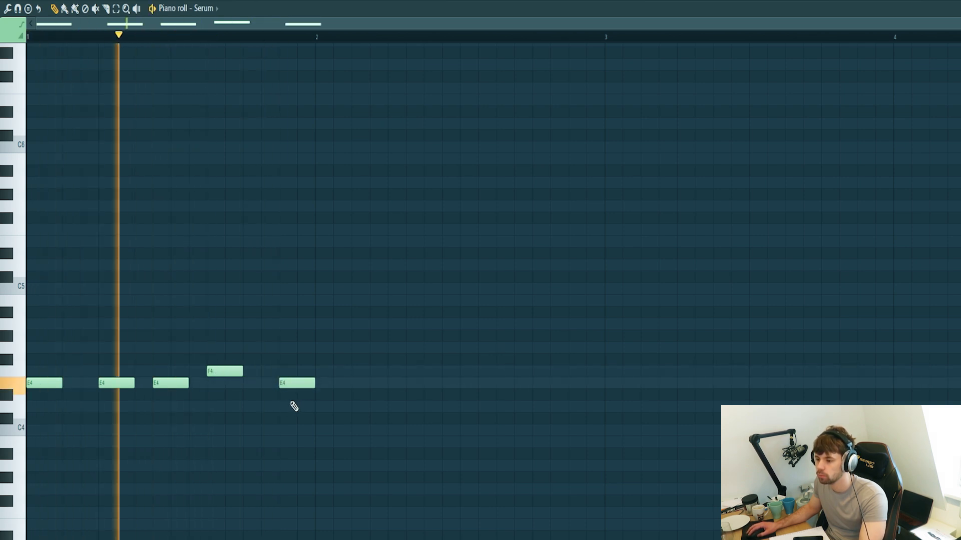
pyautogui.moveTo(293, 383); pyautogui.dragTo(261, 384)
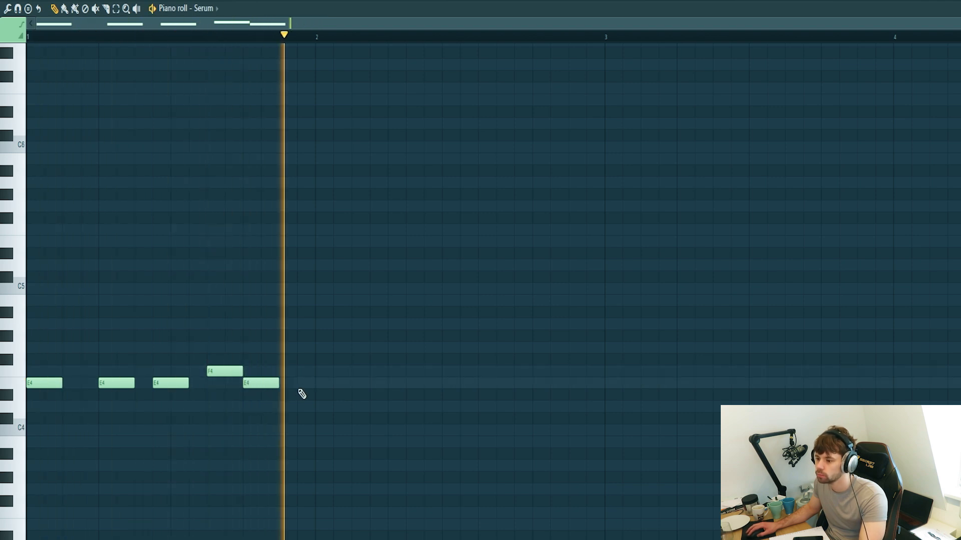
pyautogui.moveTo(260, 384); pyautogui.dragTo(278, 384)
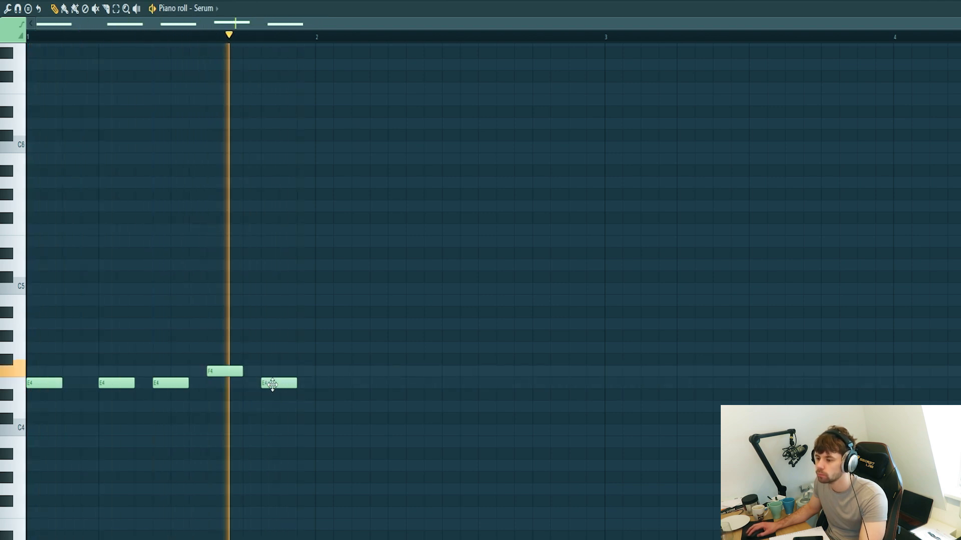
pyautogui.press('space')
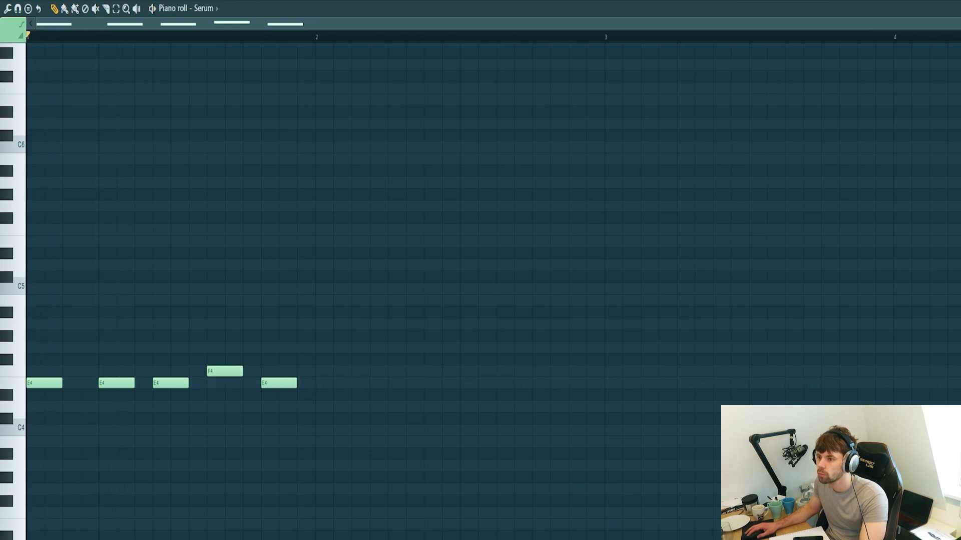
pyautogui.press('space')
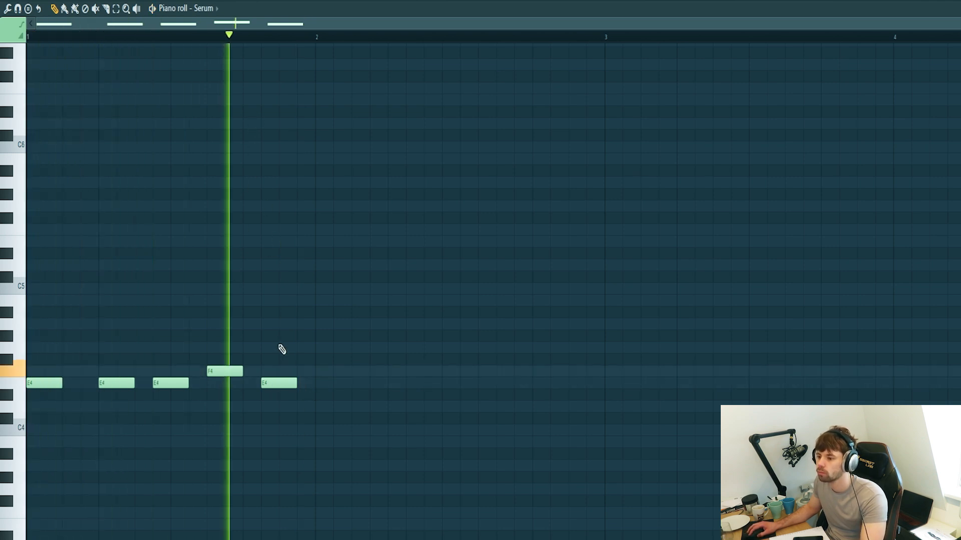
# Add two E4 notes in the first half of bar 2, with the first one exactly on the bar's start.
pyautogui.click(337, 385)
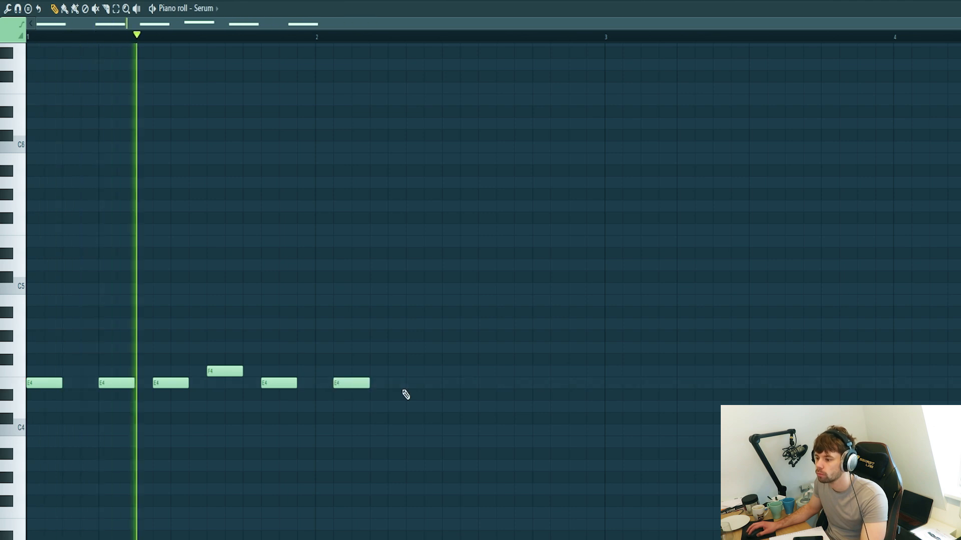
pyautogui.click(403, 385)
pyautogui.press('space')
pyautogui.moveTo(337, 383); pyautogui.dragTo(354, 383)
pyautogui.press('space')
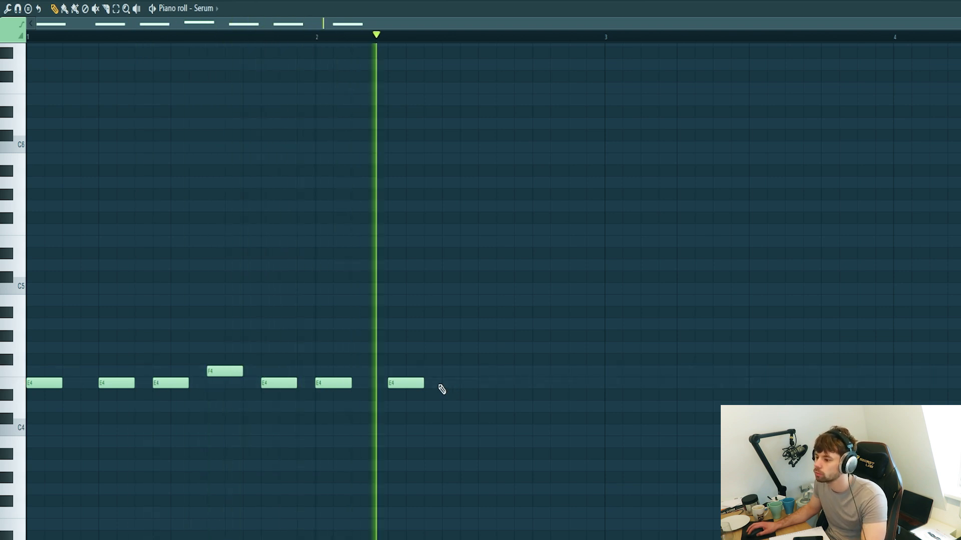
# Complete bar 2 of the bassline with an F4 note followed by two E4 notes, and play it back.
pyautogui.press('space')
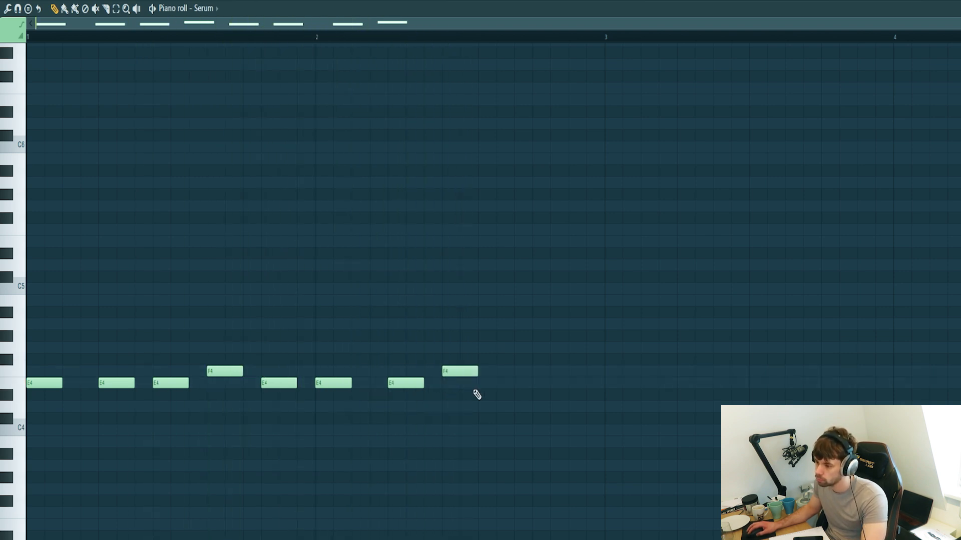
pyautogui.click(497, 384)
pyautogui.press('space')
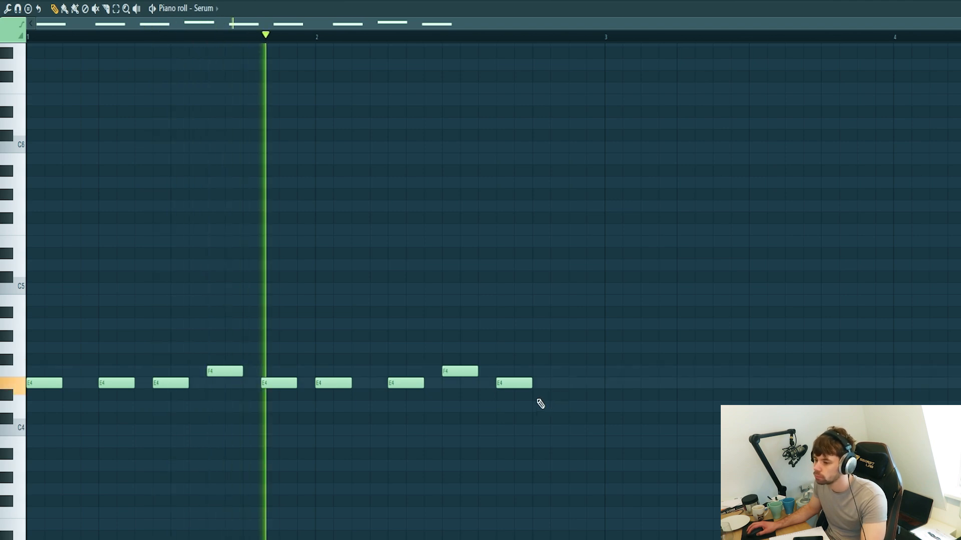
pyautogui.press('space')
pyautogui.press('space')
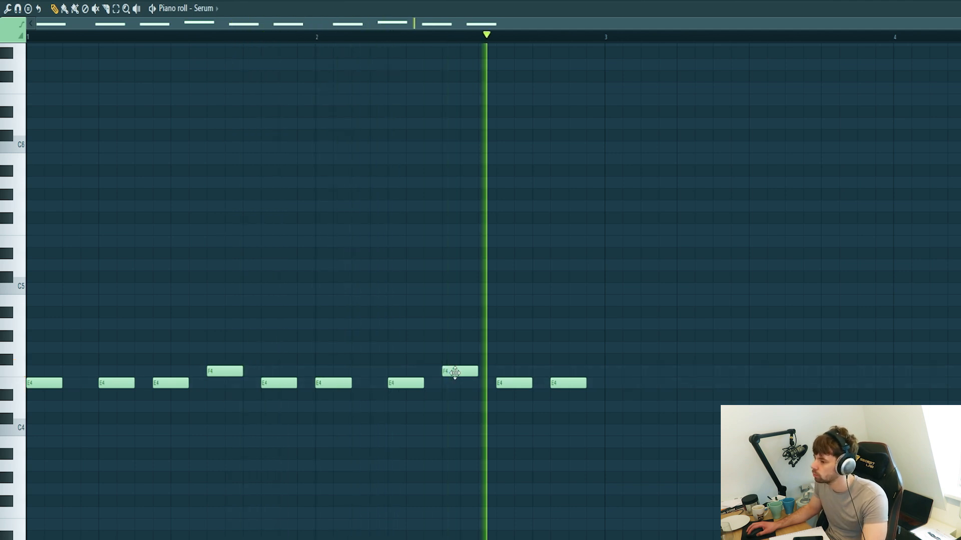
# Repitch the last three notes of bar 2 to E4, F4 and G4, checking the bassline with playback.
pyautogui.press('space')
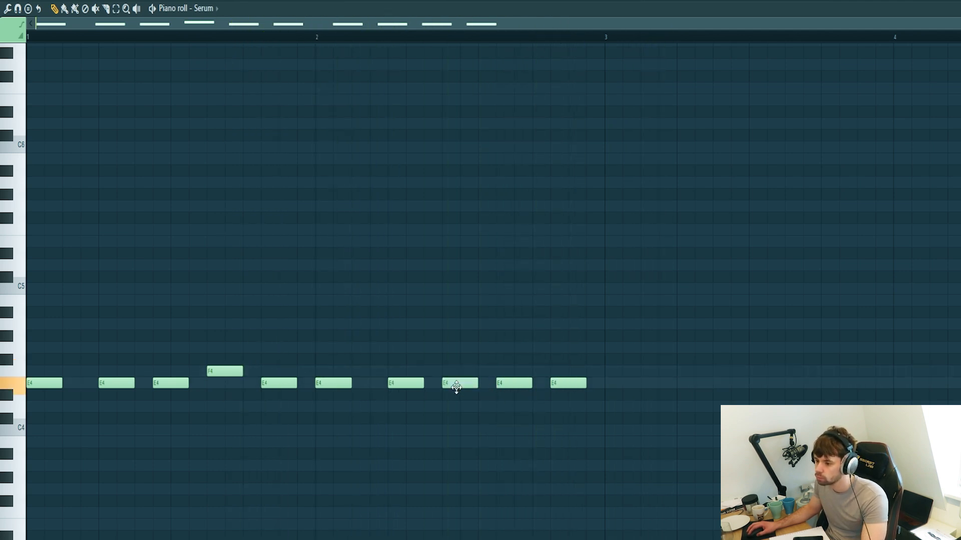
pyautogui.press('space')
pyautogui.moveTo(512, 387); pyautogui.dragTo(559, 345)
pyautogui.press('space')
pyautogui.press('space')
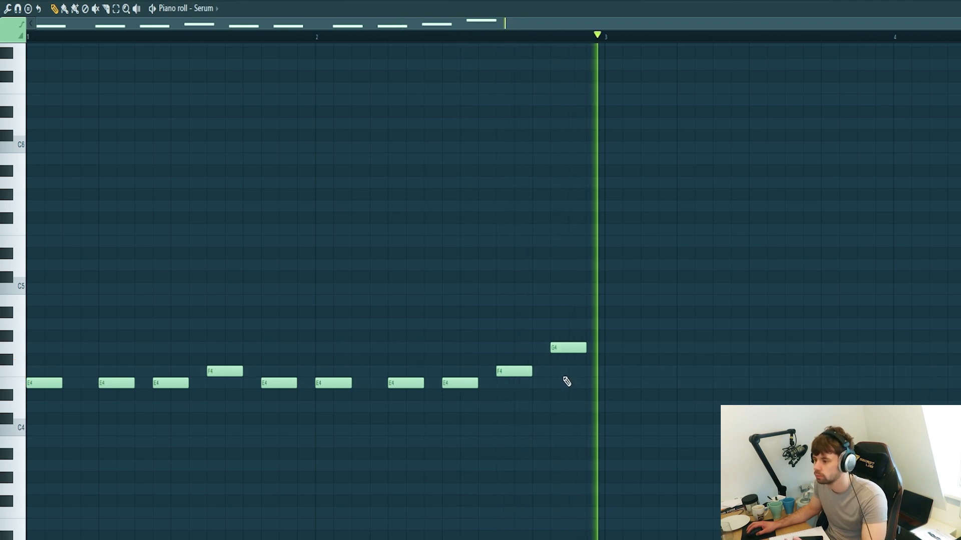
pyautogui.press('space')
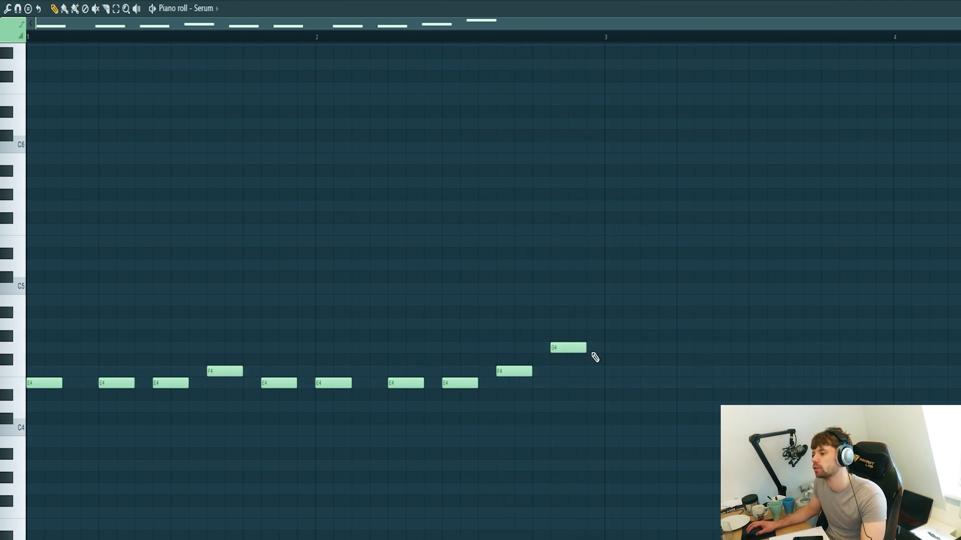
# Duplicate the two-bar bassline into bars 3 and 4, and lower the final note of bar 4 below the E4 notes.
pyautogui.hotkey('ctrl', 'a')
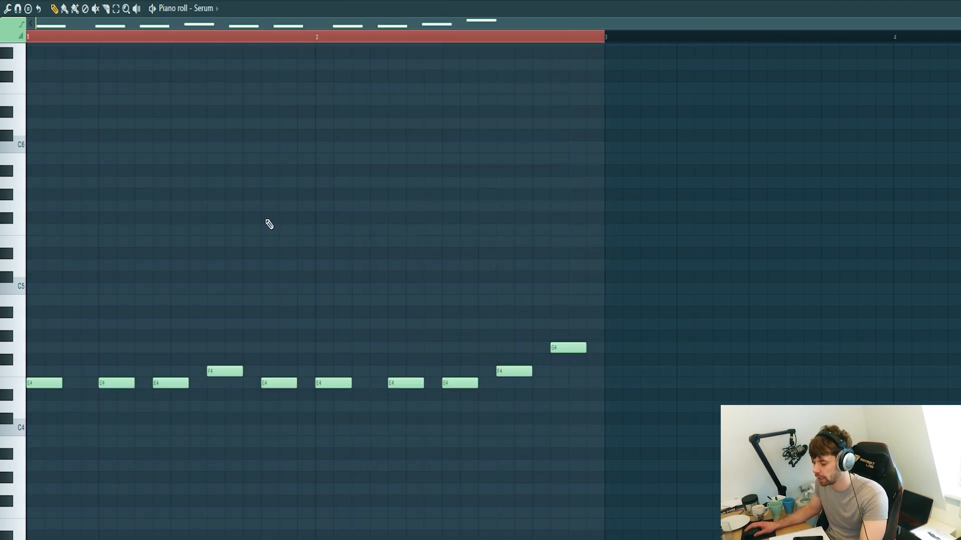
pyautogui.hotkey('ctrl', 'b')
pyautogui.press('space')
pyautogui.hotkey('ctrl', 'a')
pyautogui.hotkey('ctrl', 'd')
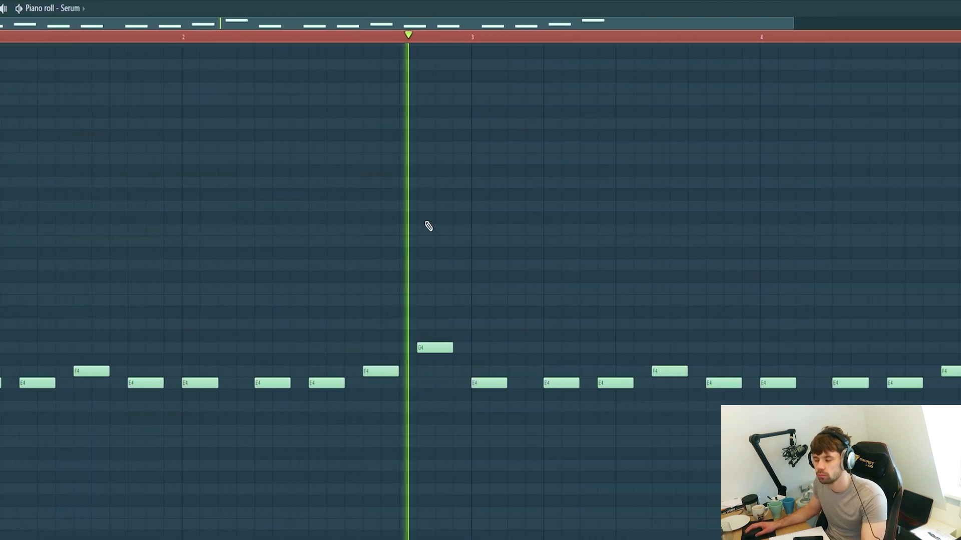
pyautogui.moveTo(900, 349); pyautogui.dragTo(884, 412)
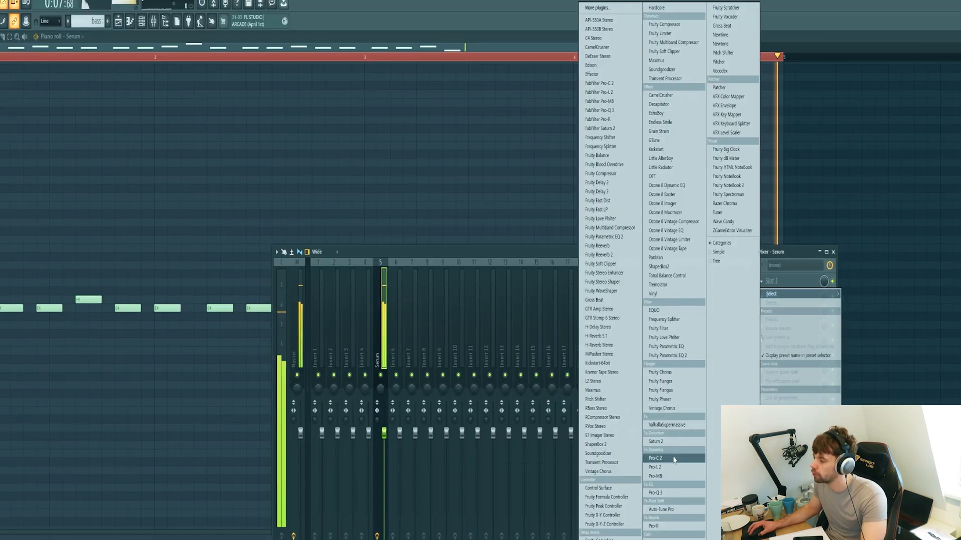
# Insert Pro-C 2 on the Serum mixer track, raising the threshold to about -3 dB and increasing the attack.
pyautogui.click(669, 454)
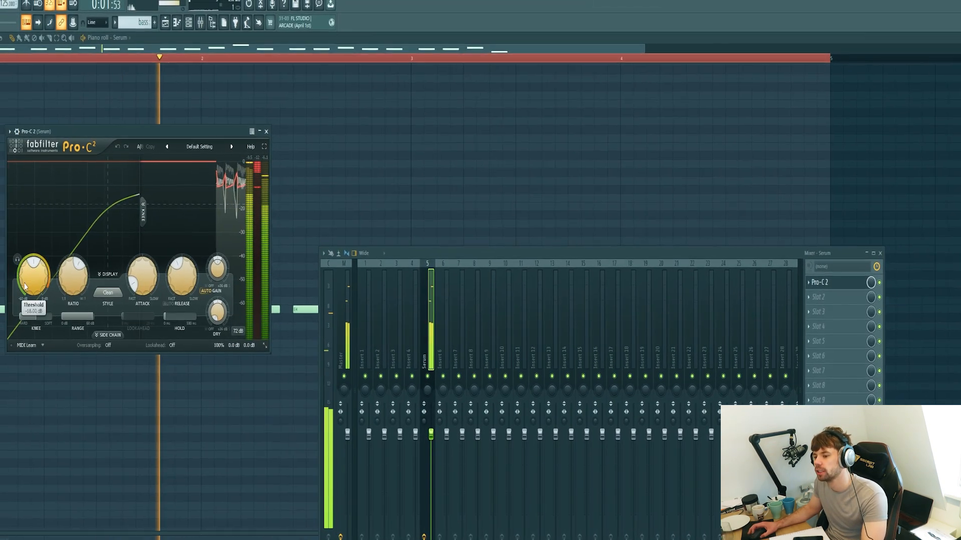
pyautogui.moveTo(23, 288); pyautogui.dragTo(25, 250)
pyautogui.moveTo(150, 281); pyautogui.dragTo(150, 260)
pyautogui.moveTo(40, 284); pyautogui.dragTo(40, 286)
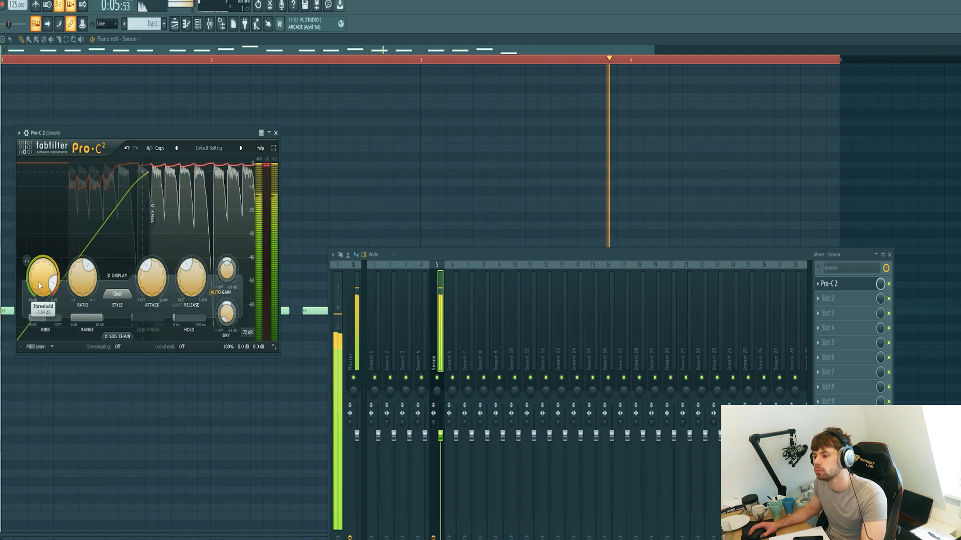
# Route the kanye-west-rap-converted clip to mixer track 6 and the Kick - 06 clip to mixer track 7.
pyautogui.press('F12')
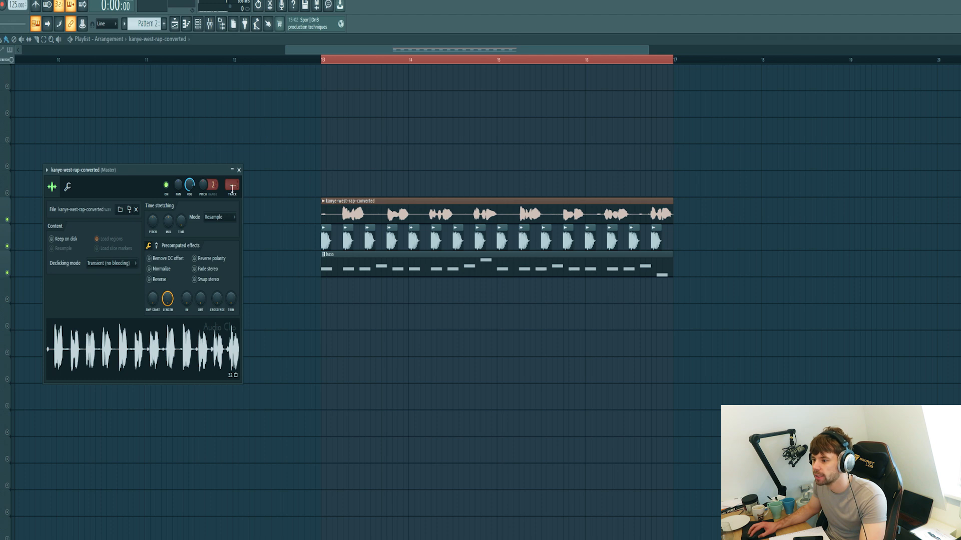
pyautogui.press('F9')
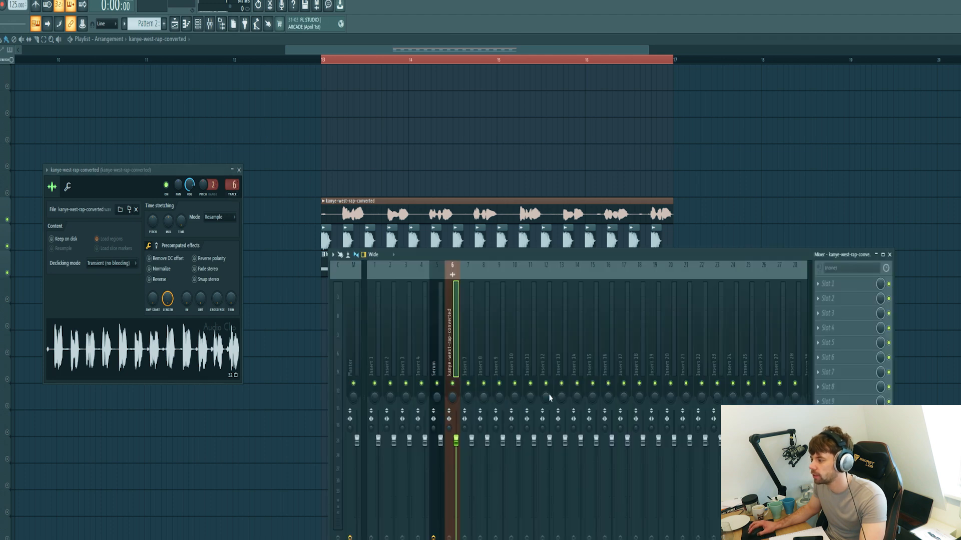
pyautogui.click(818, 283)
pyautogui.click(672, 366)
pyautogui.doubleClick(372, 239)
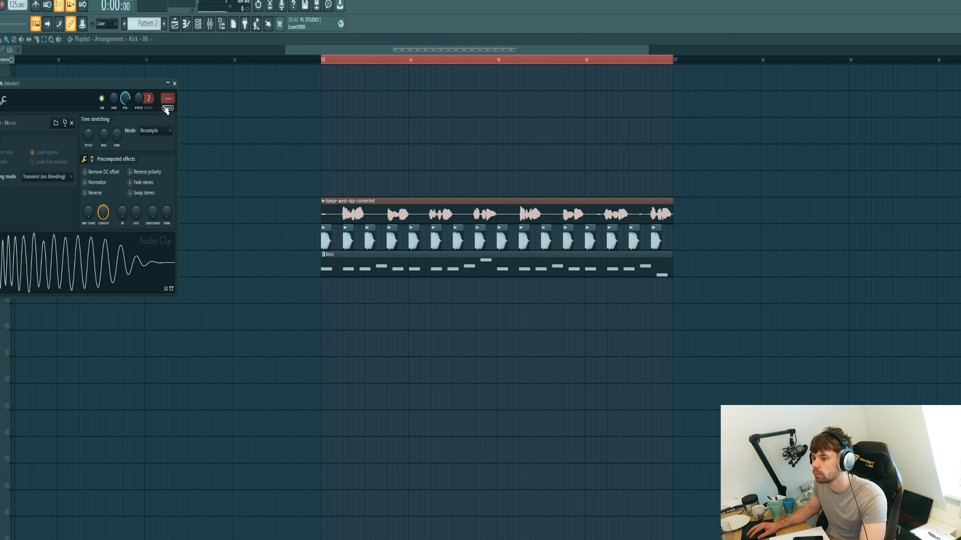
pyautogui.hotkey('ctrl', 'l')
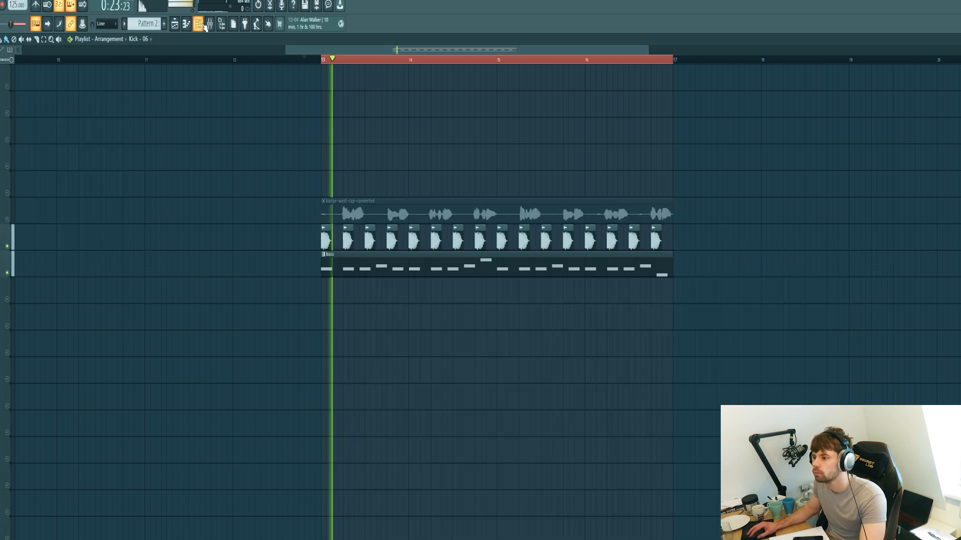
# Balance the mix by lowering the Serum, kick and vocal faders, unmuting the vocal's playlist track to hear it.
pyautogui.click(209, 24)
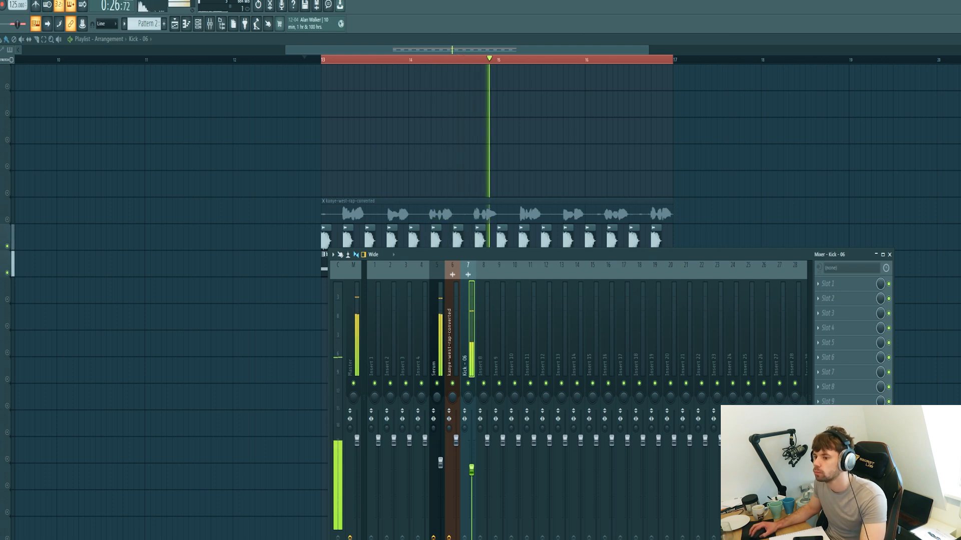
pyautogui.click(7, 219)
pyautogui.moveTo(456, 440); pyautogui.dragTo(457, 453)
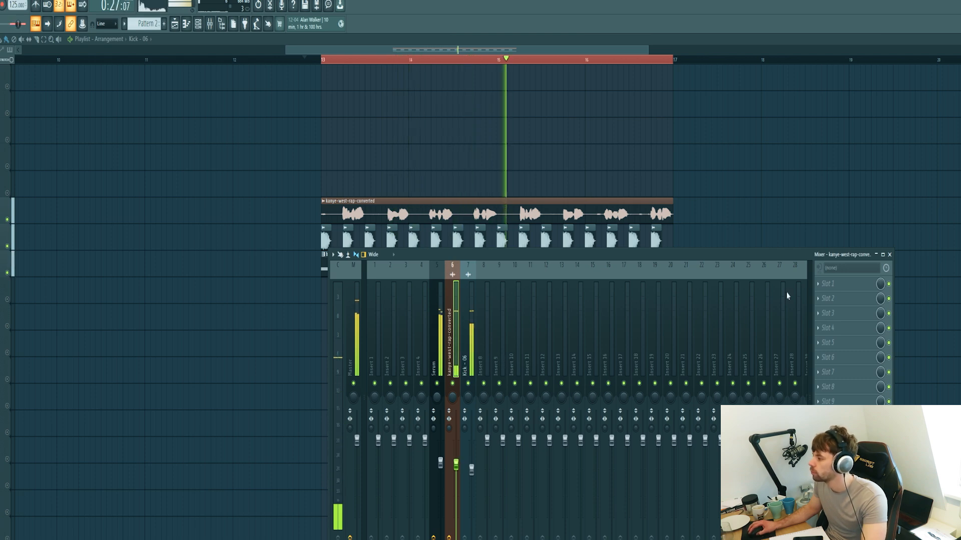
# Insert the FabFilter Pro-R reverb on the vocal's mixer track and lower its mix amount.
pyautogui.click(855, 291)
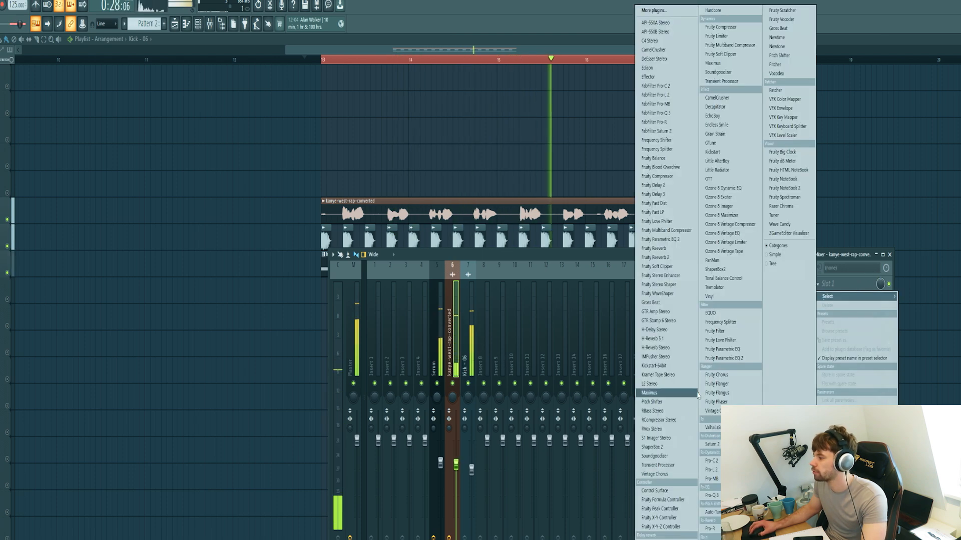
pyautogui.click(719, 533)
pyautogui.moveTo(314, 202); pyautogui.dragTo(314, 235)
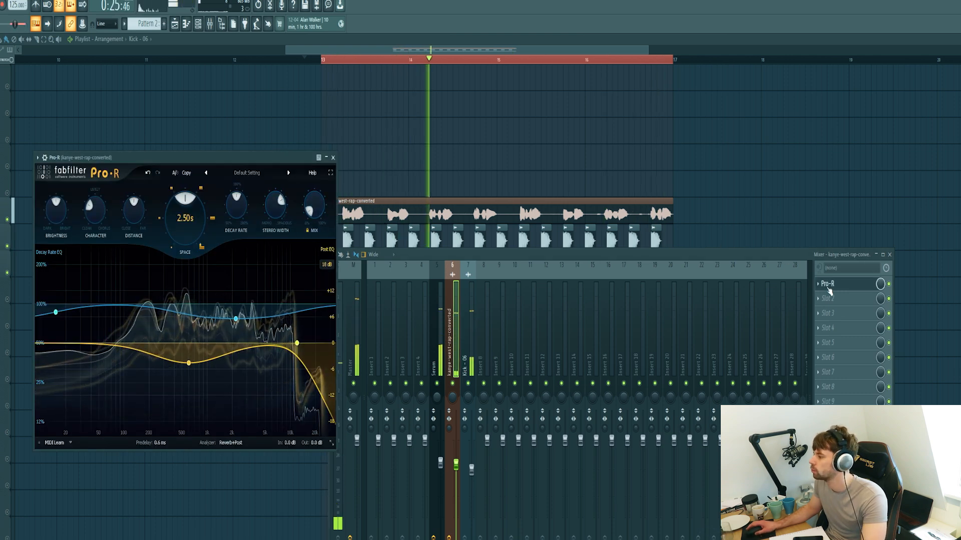
# Insert H-Delay Stereo ahead of Pro-R in the vocal's effect chain and enter 10 for its setting.
pyautogui.click(828, 313)
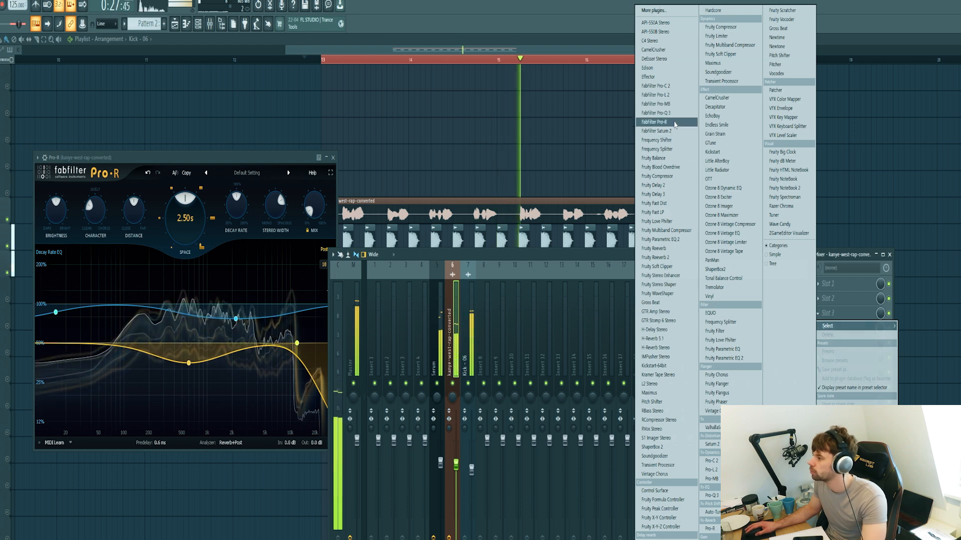
pyautogui.click(653, 329)
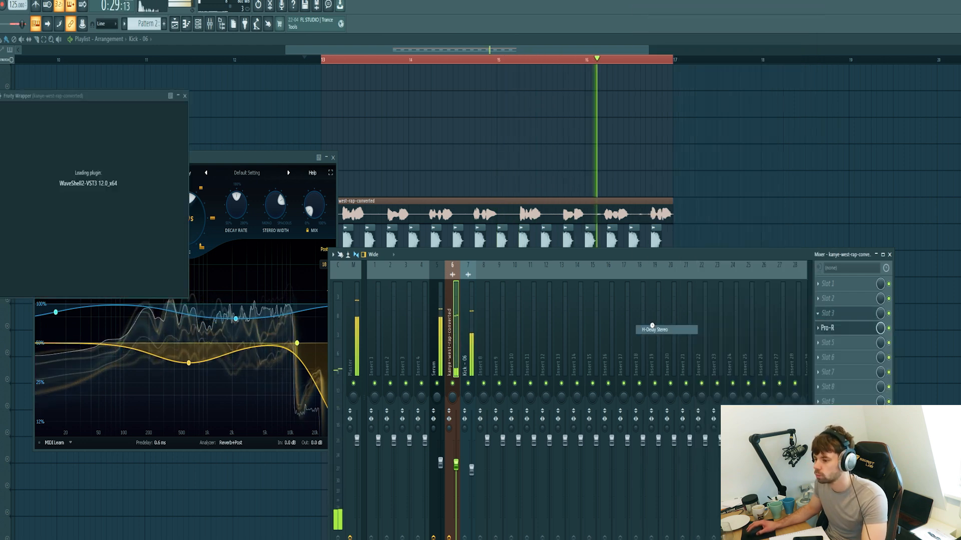
pyautogui.write('10')
pyautogui.press('Return')
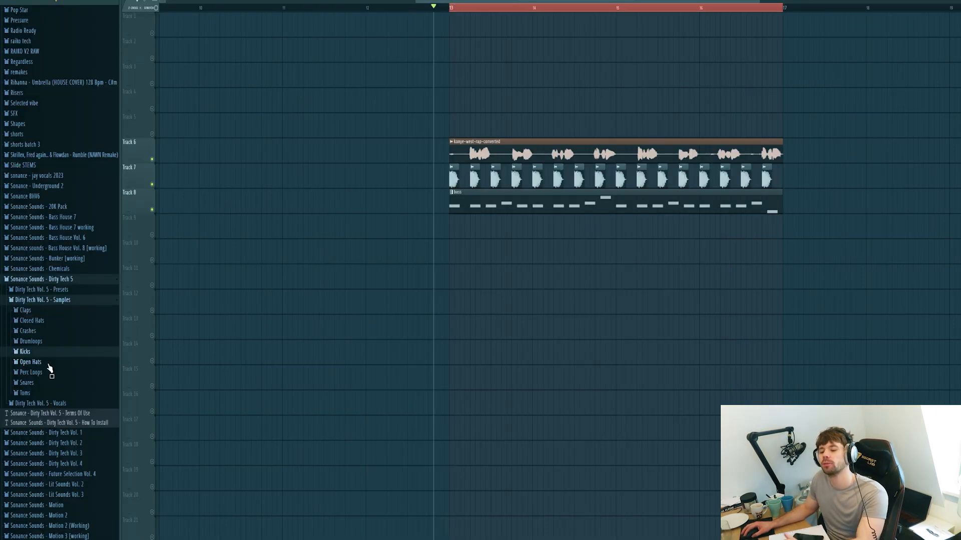
# Place Open Hat - 10 on every offbeat of bars 13 to 16 on track 9, and route it to mixer track 8 at a reduced level.
pyautogui.click(48, 363)
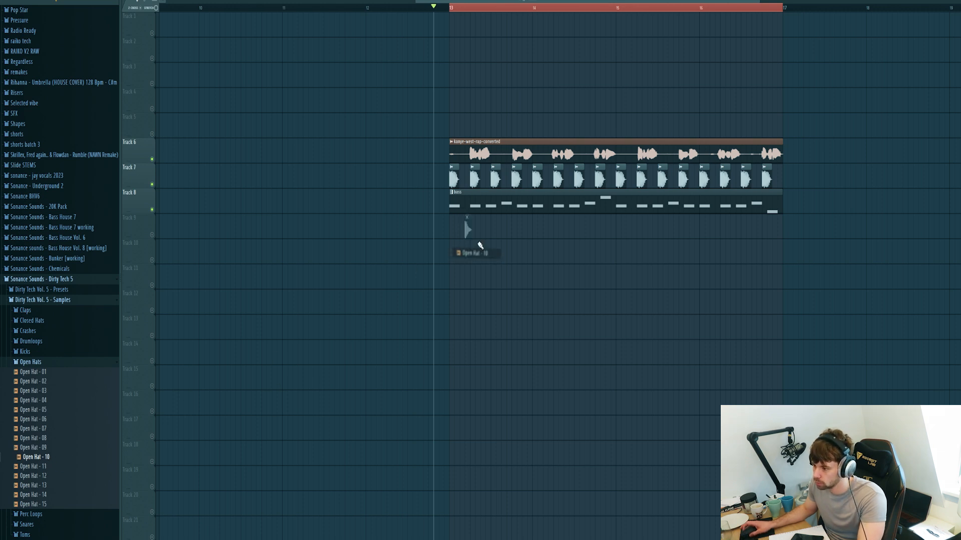
pyautogui.scroll(5, 476, 243)
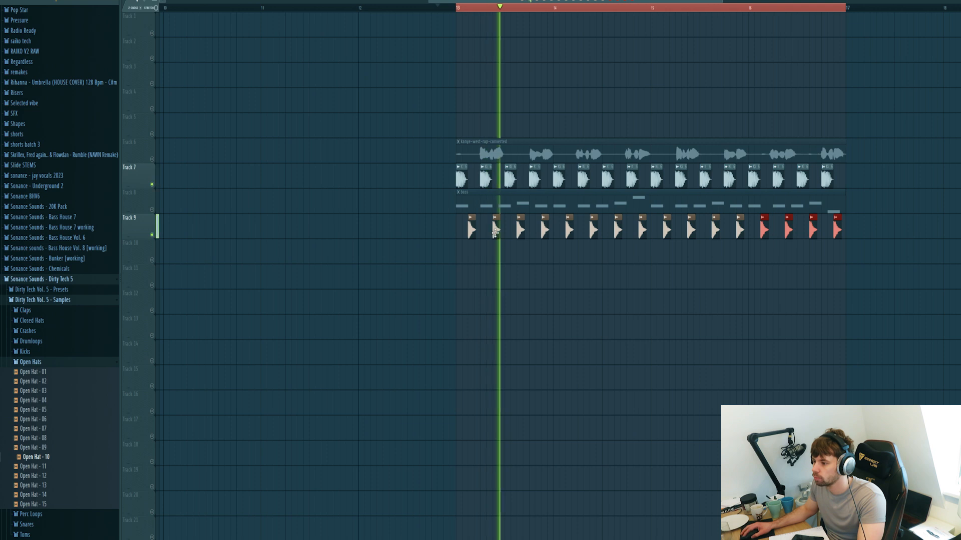
pyautogui.click(520, 218)
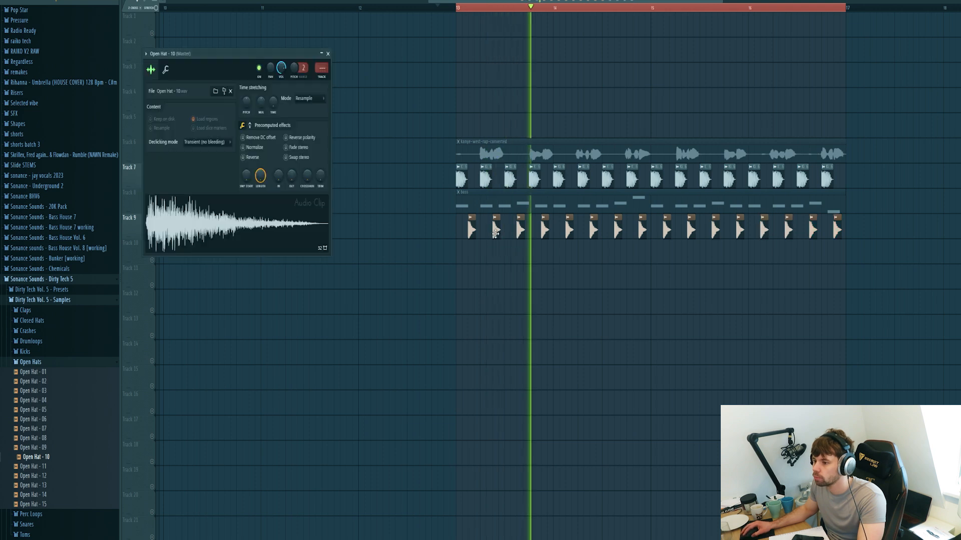
pyautogui.hotkey('ctrl', 'l')
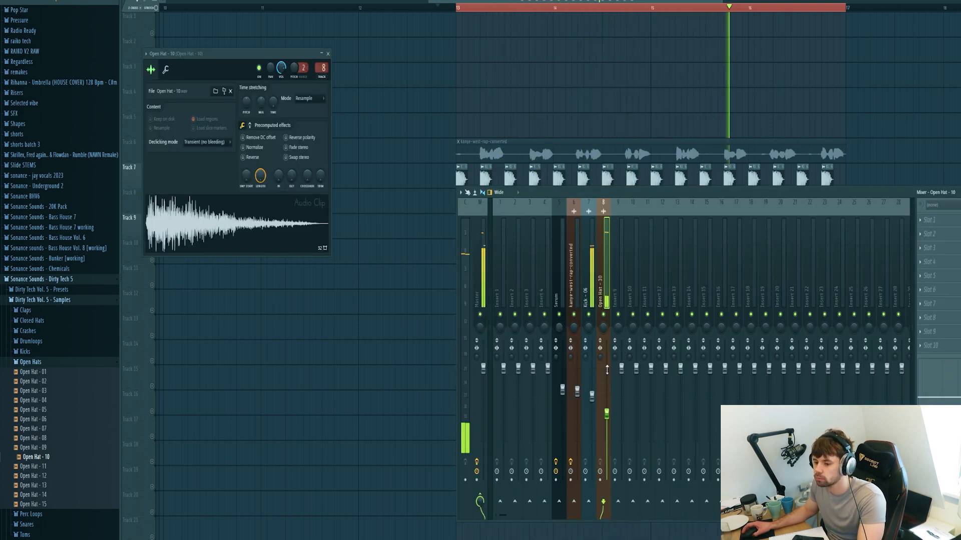
pyautogui.press('space')
# Place Clap - 02 on track 10 from beat 2 of bar 13 and repeat it on every second beat.
pyautogui.click(25, 311)
pyautogui.click(31, 330)
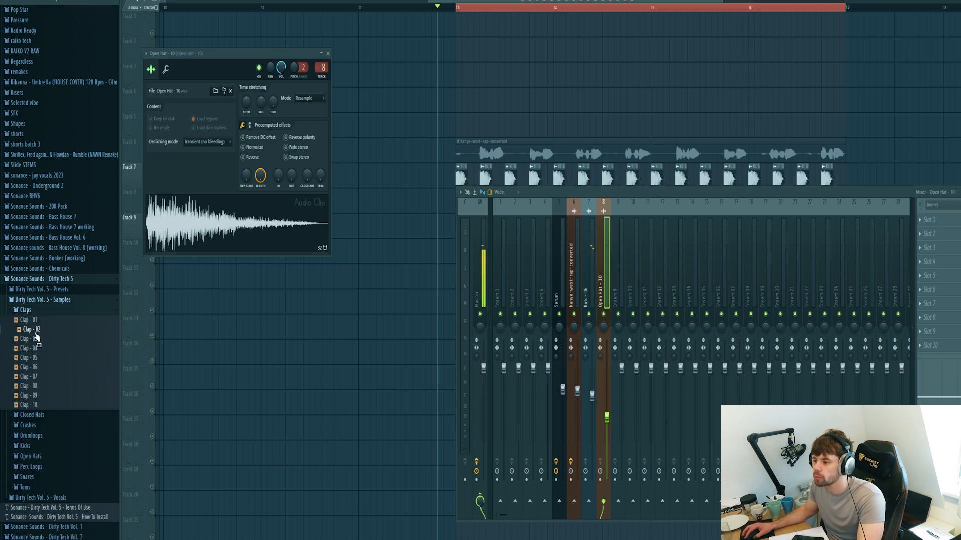
pyautogui.moveTo(428, 176); pyautogui.dragTo(473, 132)
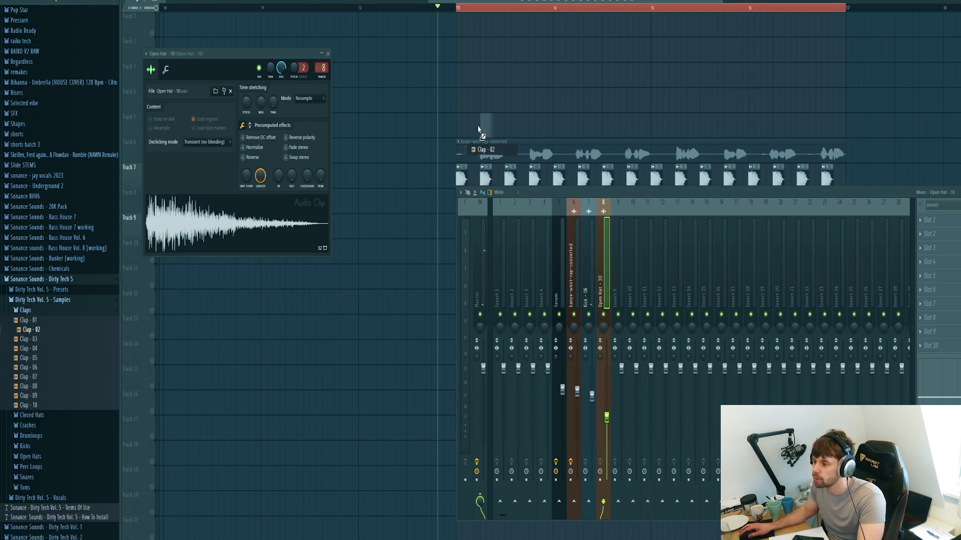
pyautogui.moveTo(486, 129); pyautogui.dragTo(534, 129)
pyautogui.moveTo(461, 120); pyautogui.dragTo(546, 132)
pyautogui.moveTo(475, 250); pyautogui.dragTo(551, 257)
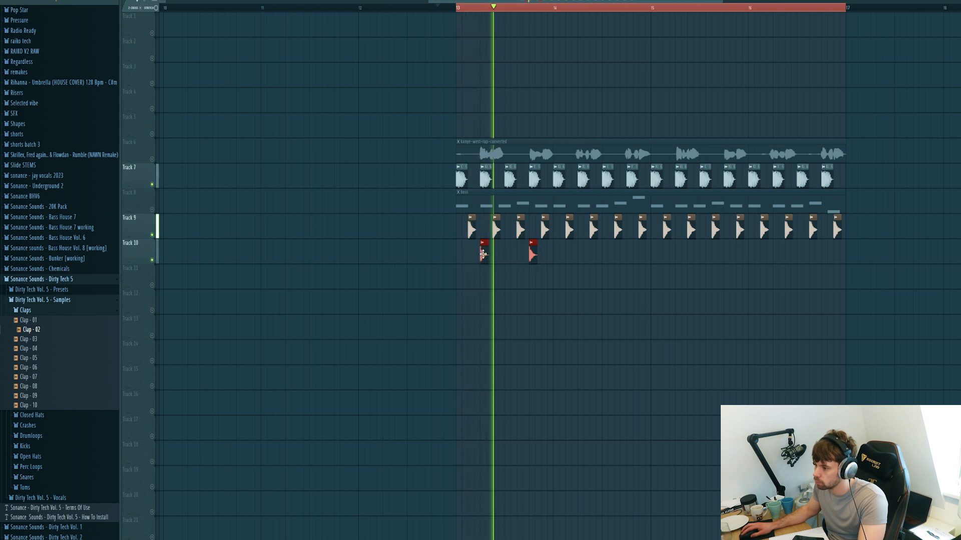
pyautogui.moveTo(486, 259); pyautogui.dragTo(581, 260)
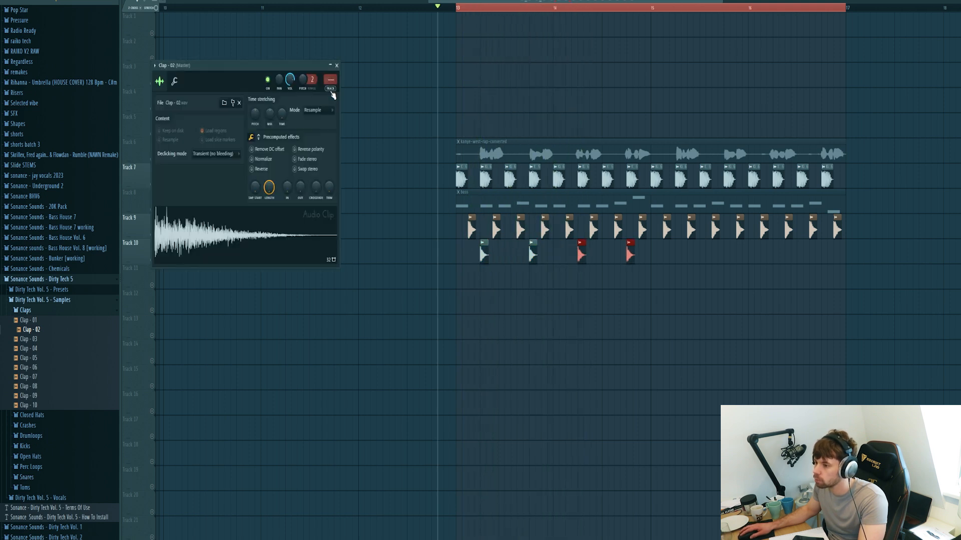
# Route the Clap - 02 clip to mixer track 9 and lower its fader while listening to the drums.
pyautogui.click(331, 93)
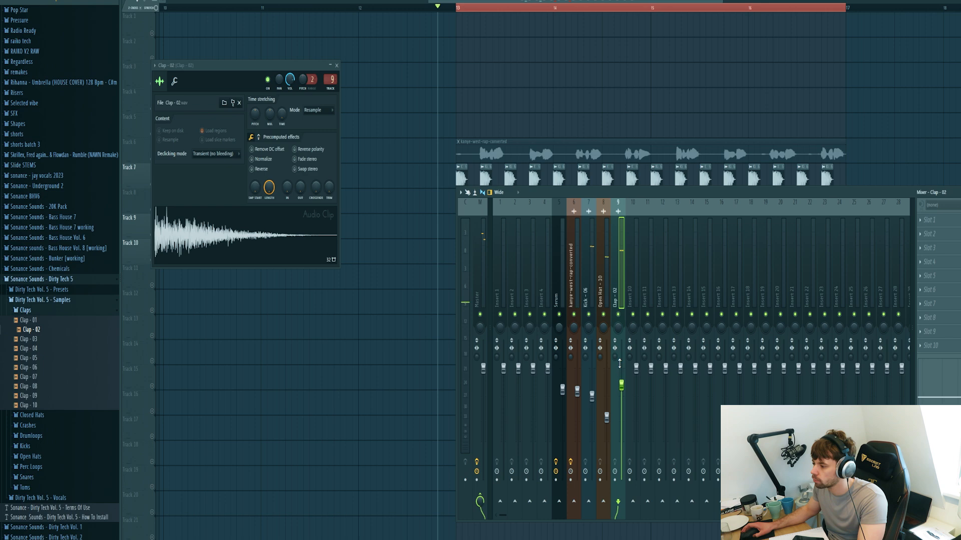
pyautogui.press('space')
pyautogui.scroll(3, 619, 365)
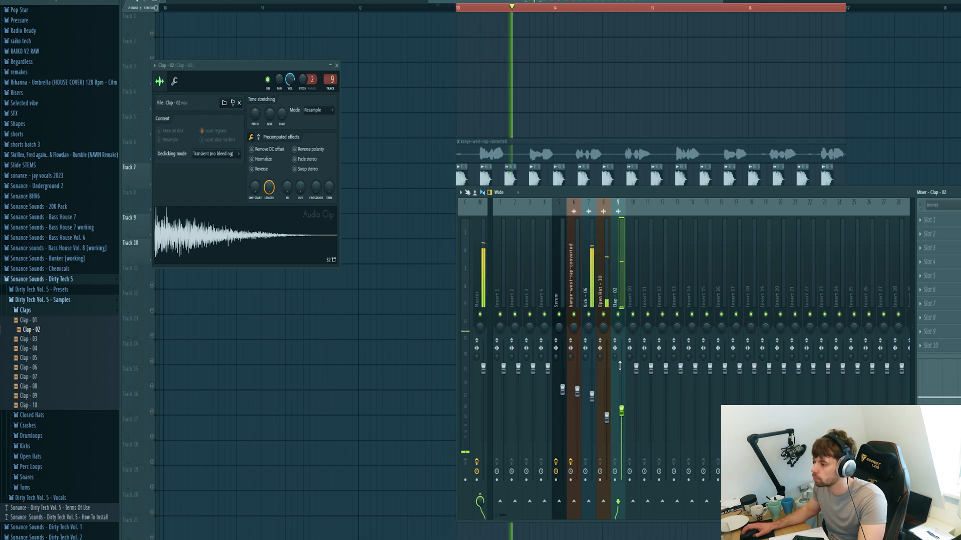
pyautogui.scroll(1, 620, 365)
pyautogui.press('space')
# Insert H-Delay Stereo on the clap's mixer track and automate its mix level on track 11 to jump up on beat 4 of every second bar.
pyautogui.click(950, 227)
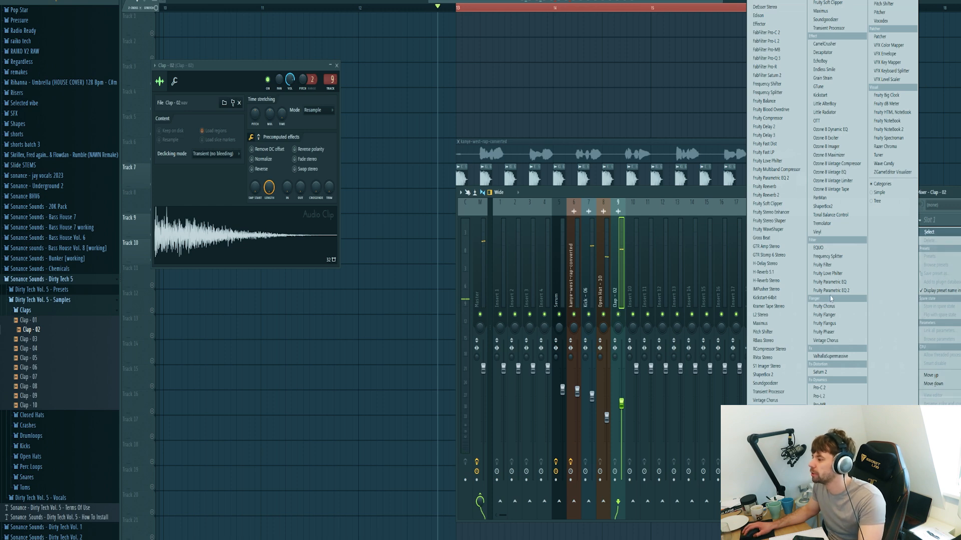
pyautogui.click(765, 263)
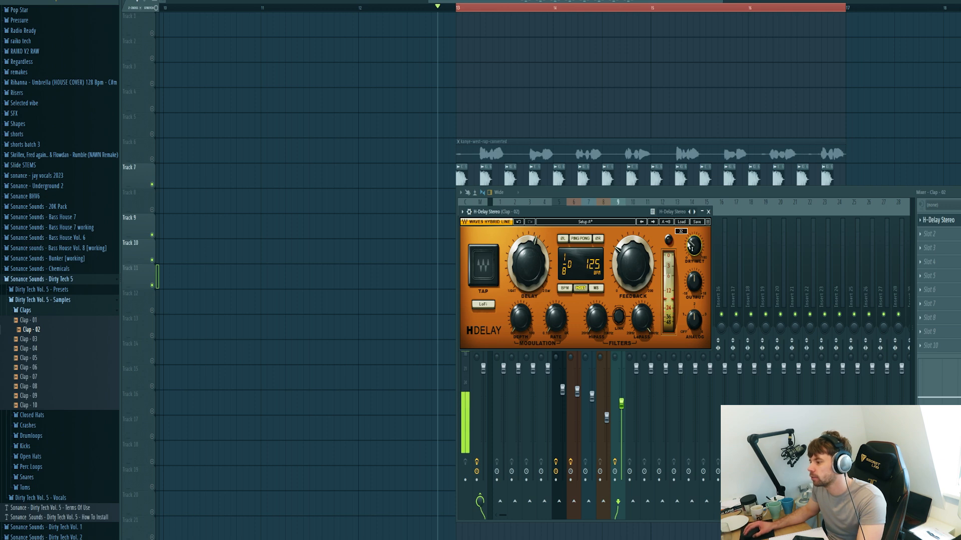
pyautogui.moveTo(626, 286); pyautogui.dragTo(629, 299)
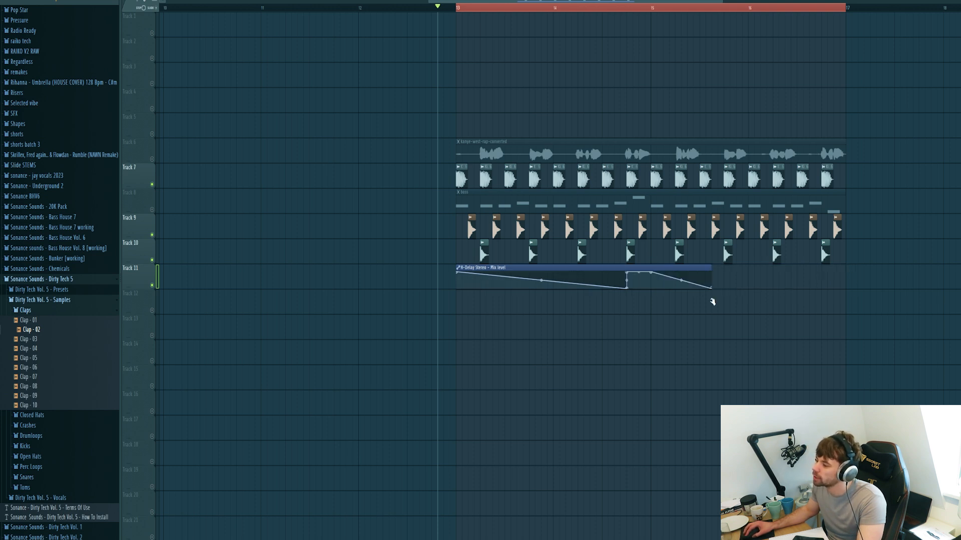
pyautogui.press('space')
pyautogui.moveTo(485, 281); pyautogui.dragTo(680, 284)
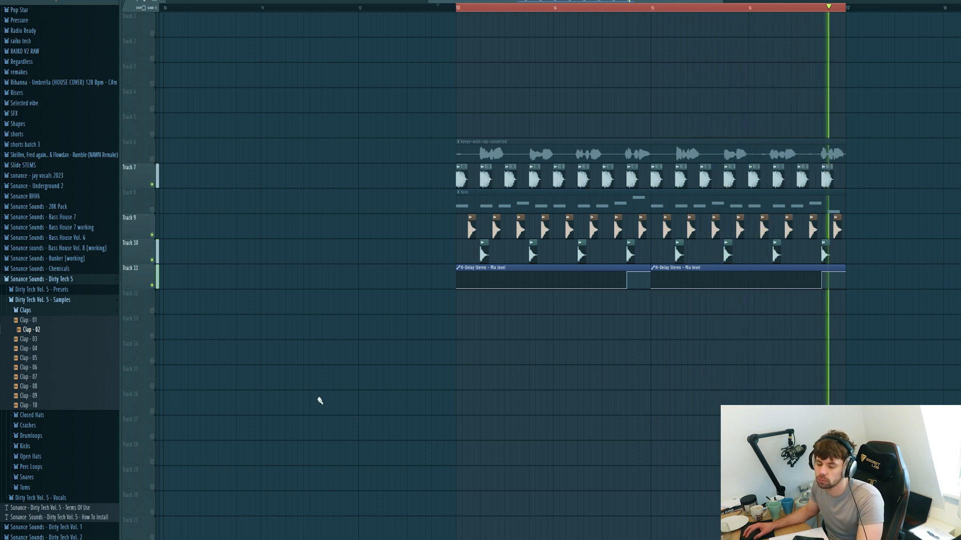
pyautogui.press('space')
# Add Closed Hat - 06 to the channel rack and draw one C5 note on the second sixteenth of its pattern.
pyautogui.click(32, 415)
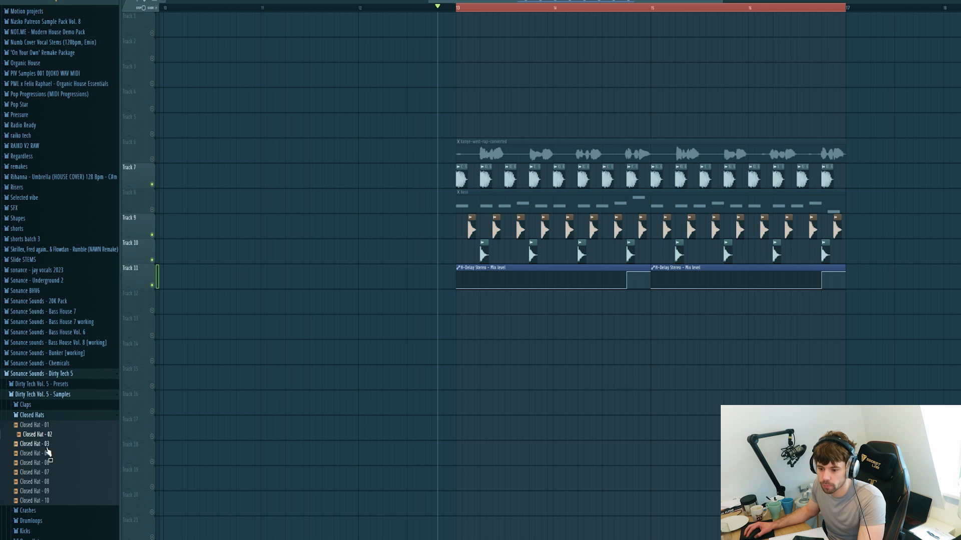
pyautogui.moveTo(67, 429); pyautogui.dragTo(64, 454)
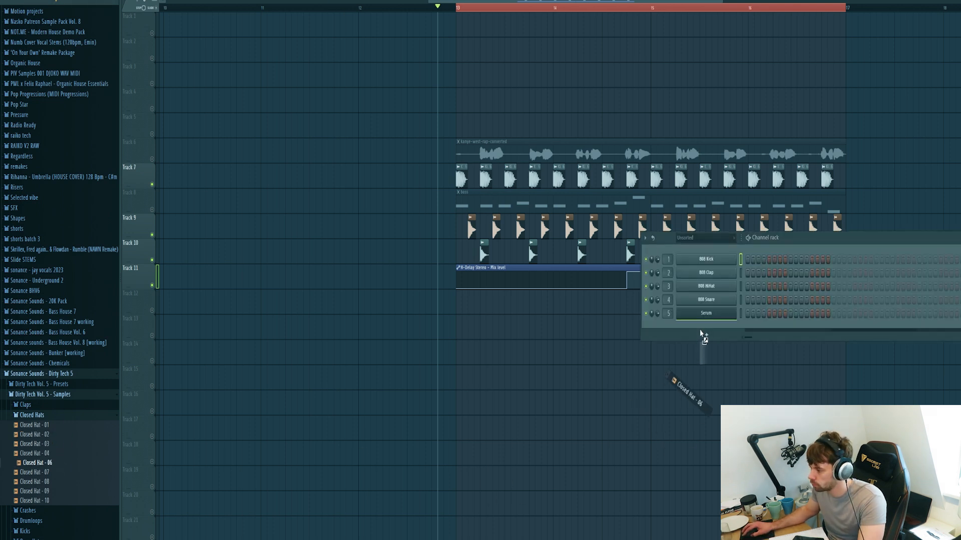
pyautogui.moveTo(699, 334); pyautogui.dragTo(703, 327)
pyautogui.rightClick(703, 326)
pyautogui.click(752, 328)
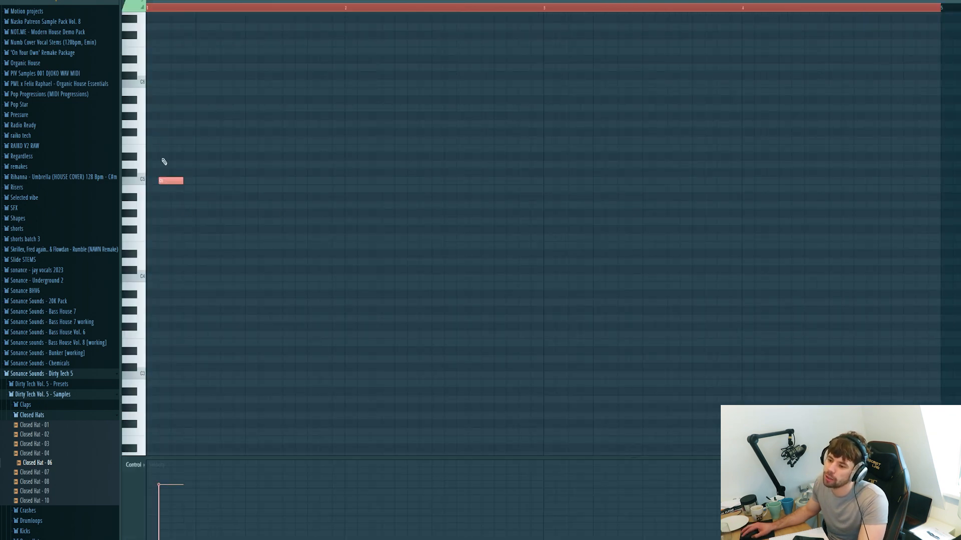
pyautogui.hotkey('alt', 'q')
pyautogui.press('Return')
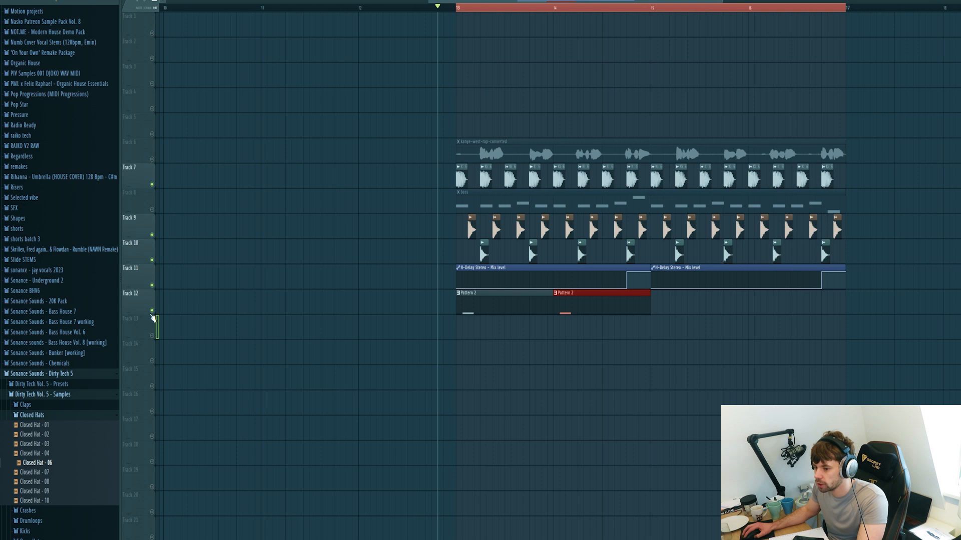
# Repeat the closed hat pattern on track 12 through the end of bar 16 while listening to the drums.
pyautogui.press('space')
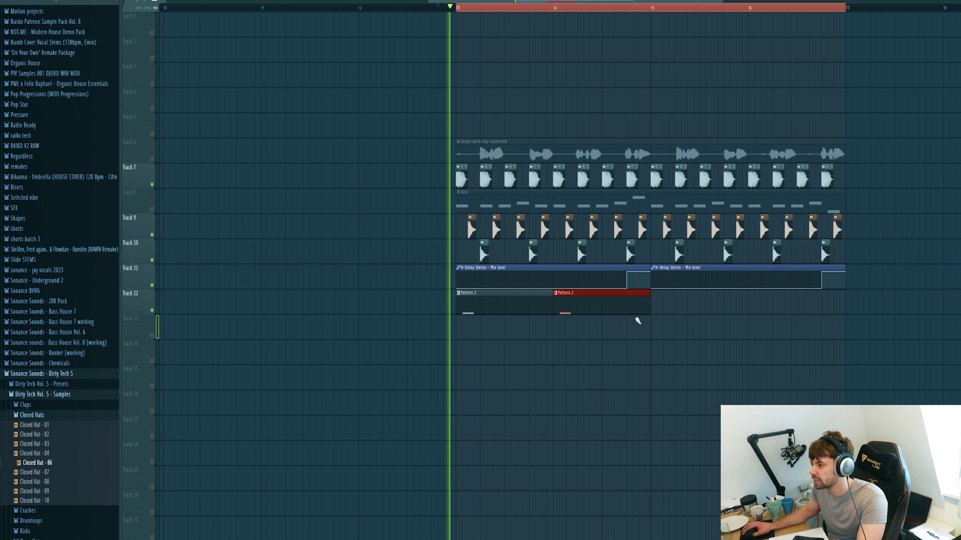
pyautogui.hotkey('ctrl', 'b')
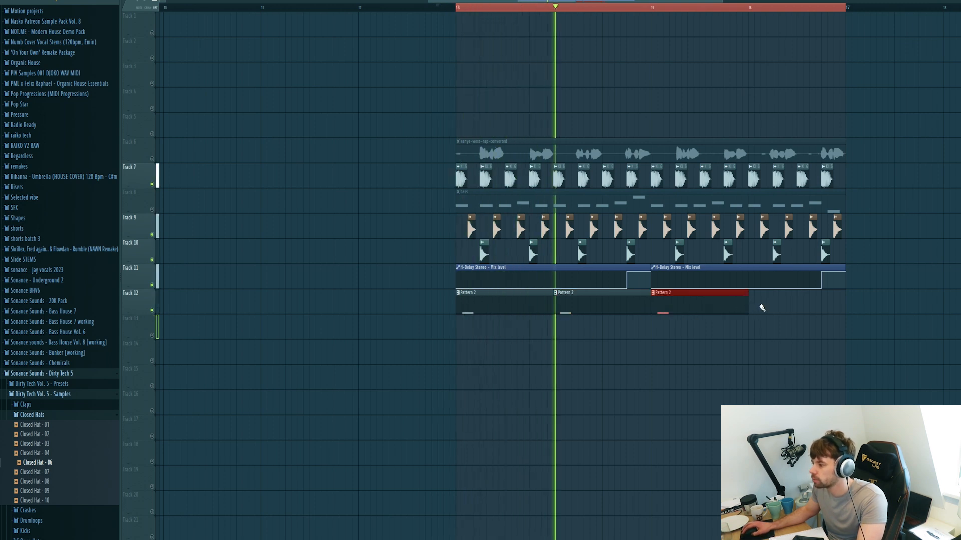
pyautogui.hotkey('ctrl', 'b')
pyautogui.press('space')
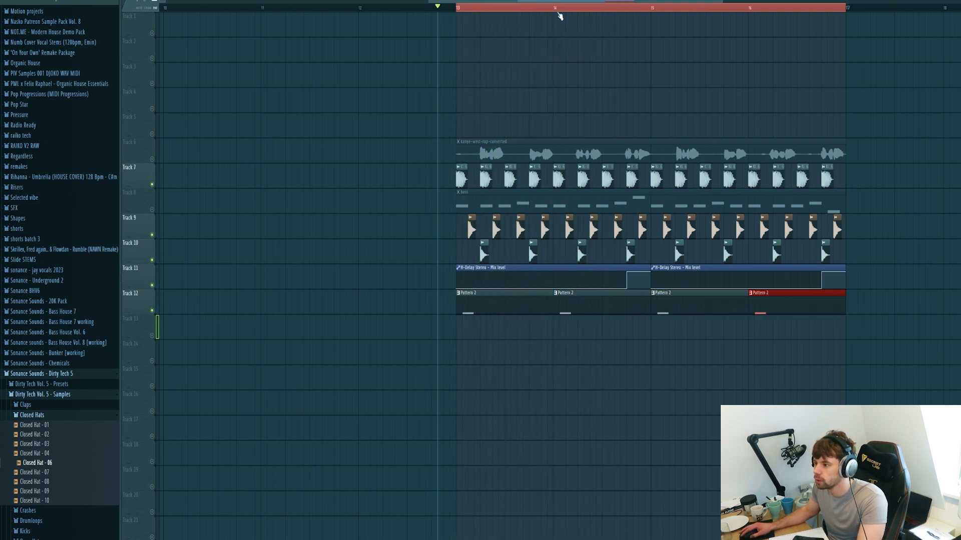
# Add Snare - 05 to the channel rack and draw a C5 note on the last sixteenth of its one-bar pattern.
pyautogui.click(32, 415)
pyautogui.click(38, 476)
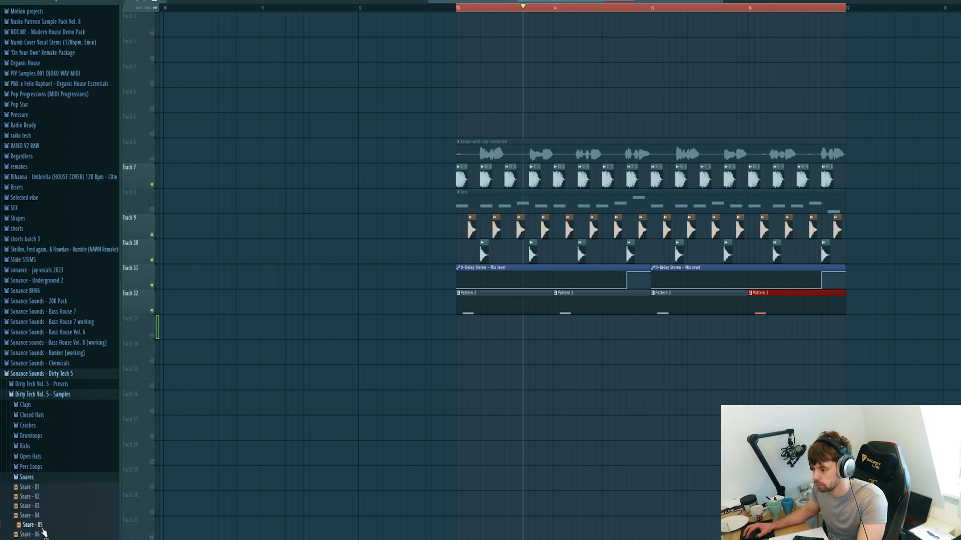
pyautogui.moveTo(508, 416); pyautogui.dragTo(710, 346)
pyautogui.press('F6')
pyautogui.rightClick(736, 336)
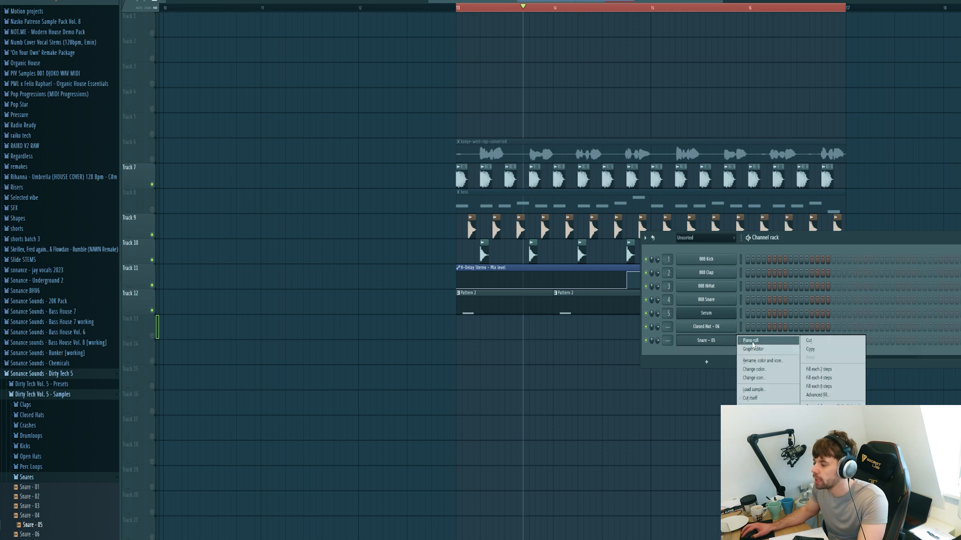
pyautogui.click(751, 341)
pyautogui.doubleClick(349, 182)
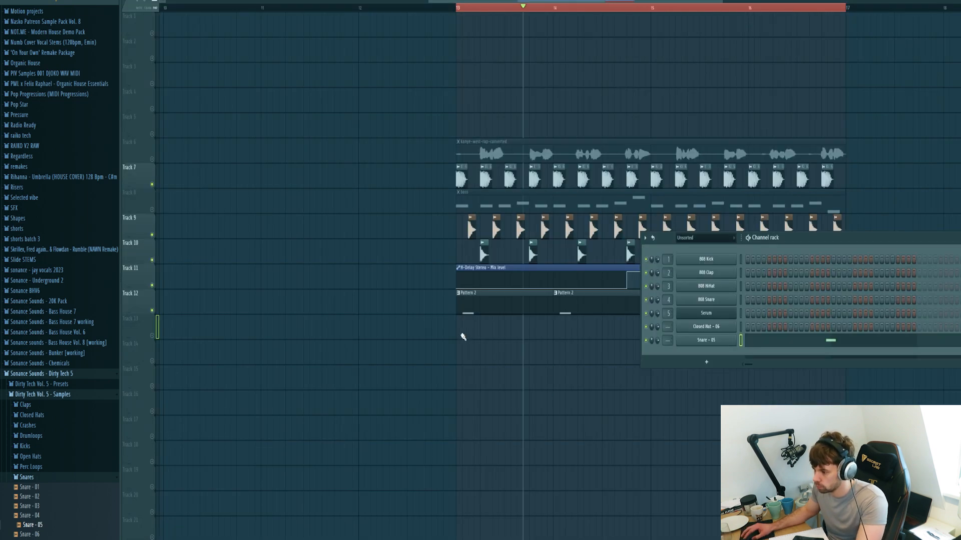
# Place the snare pattern on track 13 and repeat it across bars 13 to 16.
pyautogui.moveTo(463, 337); pyautogui.dragTo(554, 346)
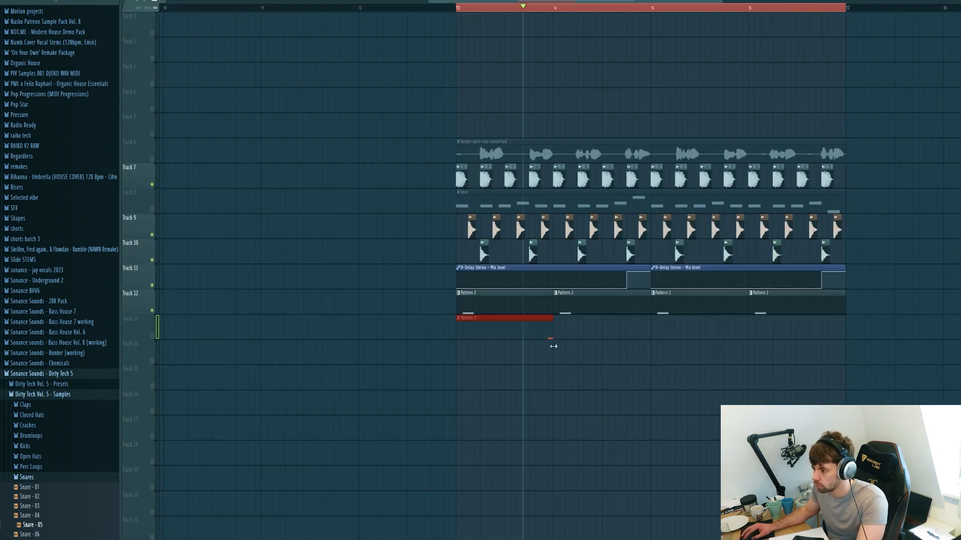
pyautogui.press('space')
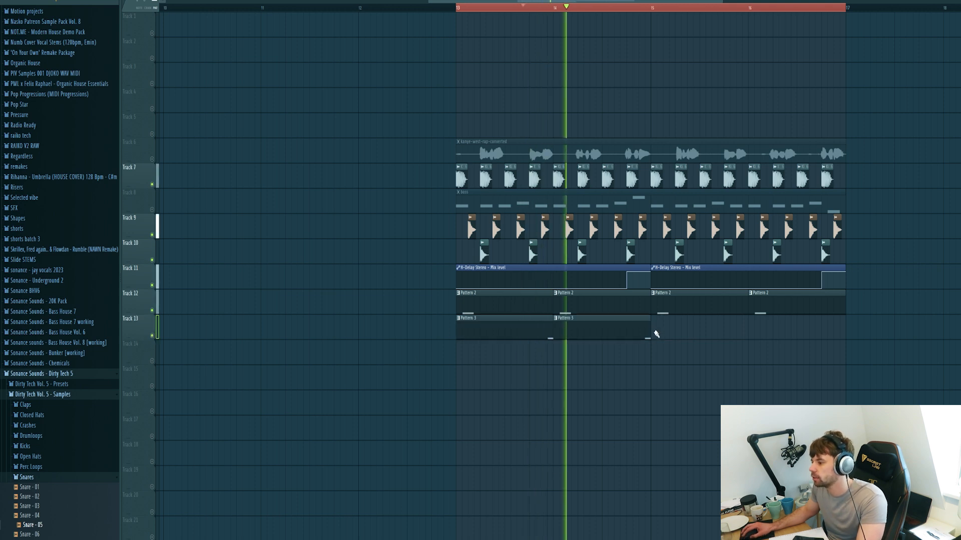
pyautogui.moveTo(655, 332); pyautogui.dragTo(727, 329)
pyautogui.hotkey('ctrl', 'b')
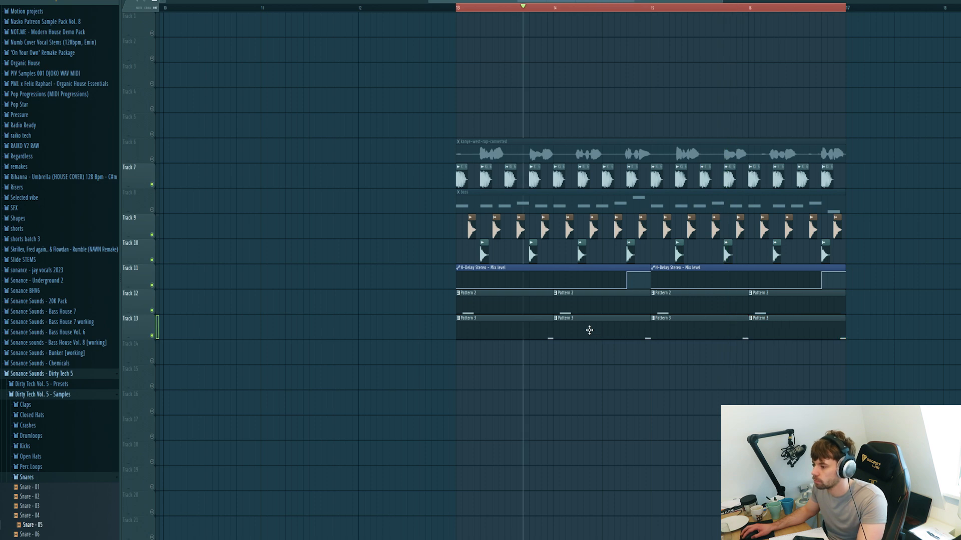
# Route Snare - 05 to mixer track 10 and lower its fader while listening to the drums.
pyautogui.doubleClick(590, 328)
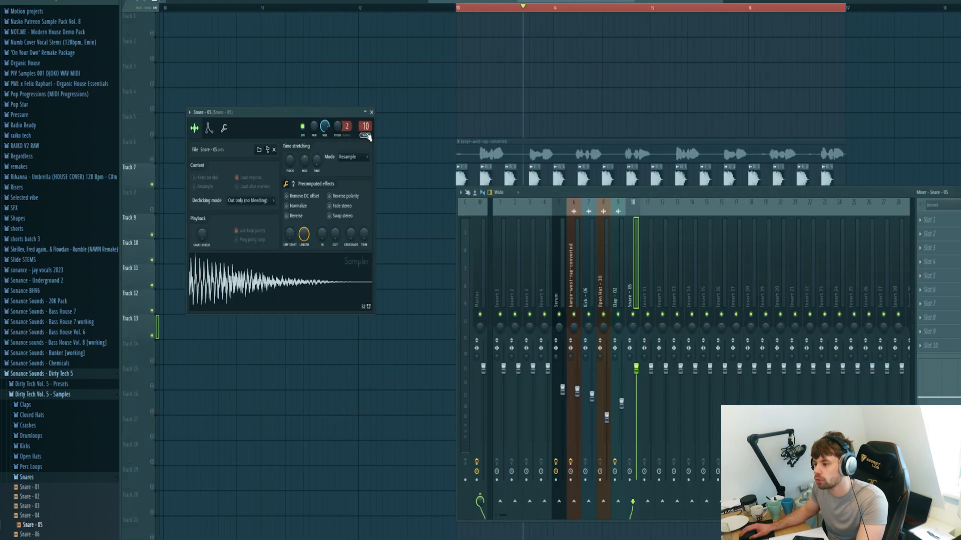
pyautogui.press('space')
pyautogui.press('space')
pyautogui.moveTo(636, 371); pyautogui.dragTo(635, 435)
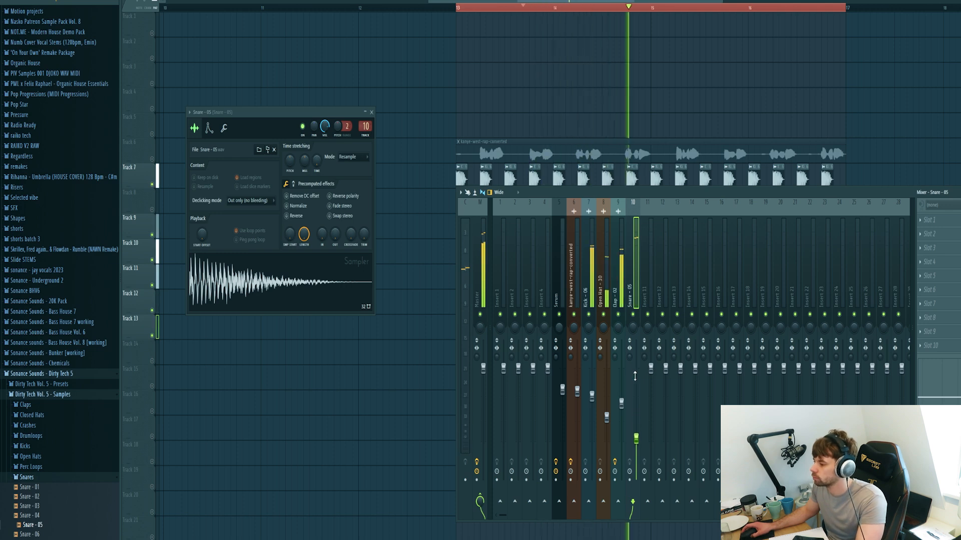
pyautogui.rightClick(428, 343)
pyautogui.press('space')
# Move the snare note earlier in its pattern, to the second sixteenth of beat 4, and listen to the groove.
pyautogui.doubleClick(552, 334)
pyautogui.rightClick(347, 181)
pyautogui.press('space')
pyautogui.press('Escape')
pyautogui.rightClick(474, 411)
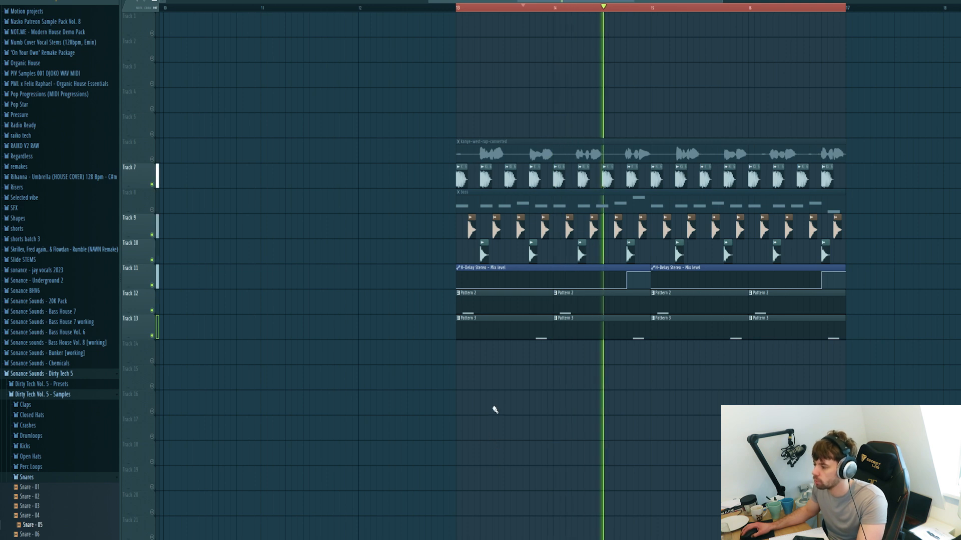
pyautogui.press('space')
# Place Perc Loops - 01 (128 - Gmin) on track 14 so that it spans bars 13 to 16.
pyautogui.click(27, 477)
pyautogui.scroll(-2, 45, 468)
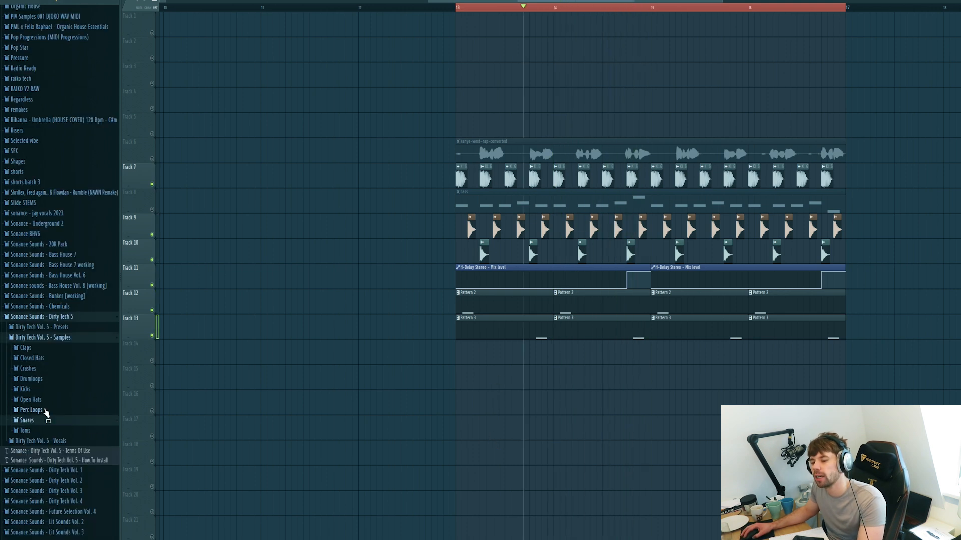
pyautogui.click(31, 411)
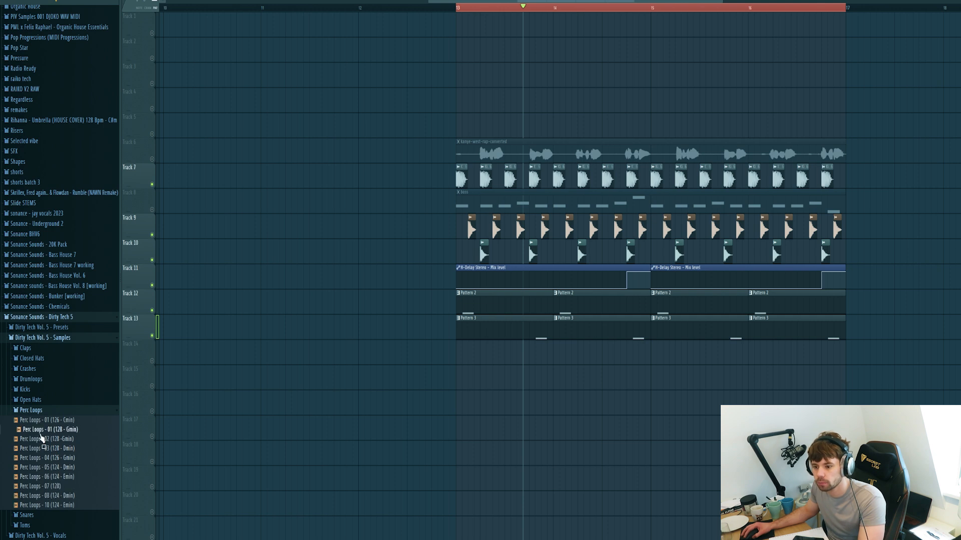
pyautogui.moveTo(45, 434); pyautogui.dragTo(458, 351)
pyautogui.rightClick(457, 349)
pyautogui.click(519, 404)
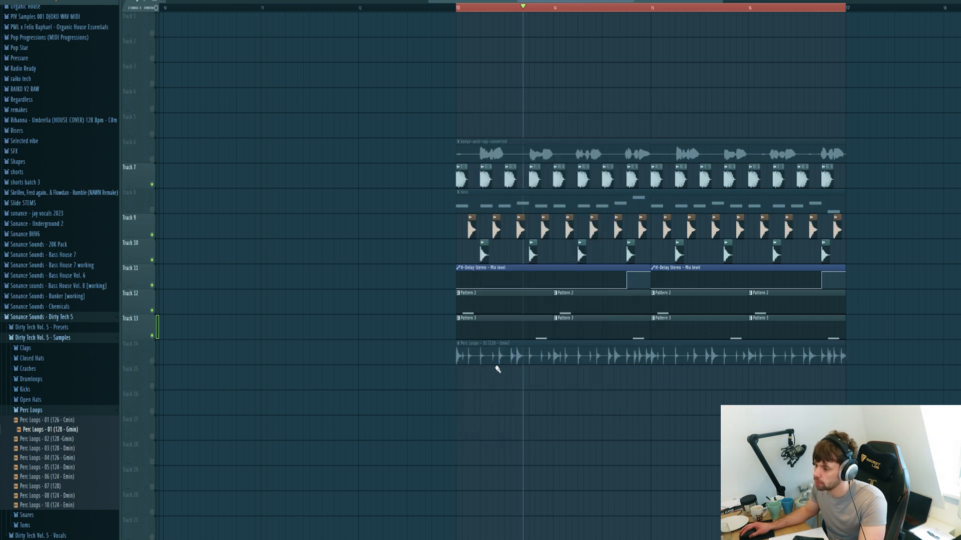
# Route the percussion loop on track 14 to mixer track 11 and lower its fader.
pyautogui.doubleClick(505, 363)
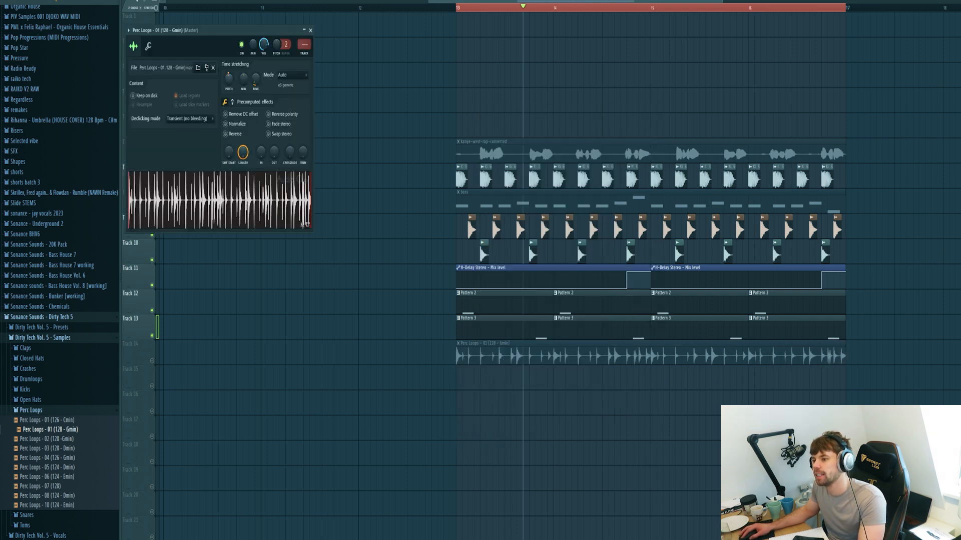
pyautogui.press('Escape')
pyautogui.click(152, 361)
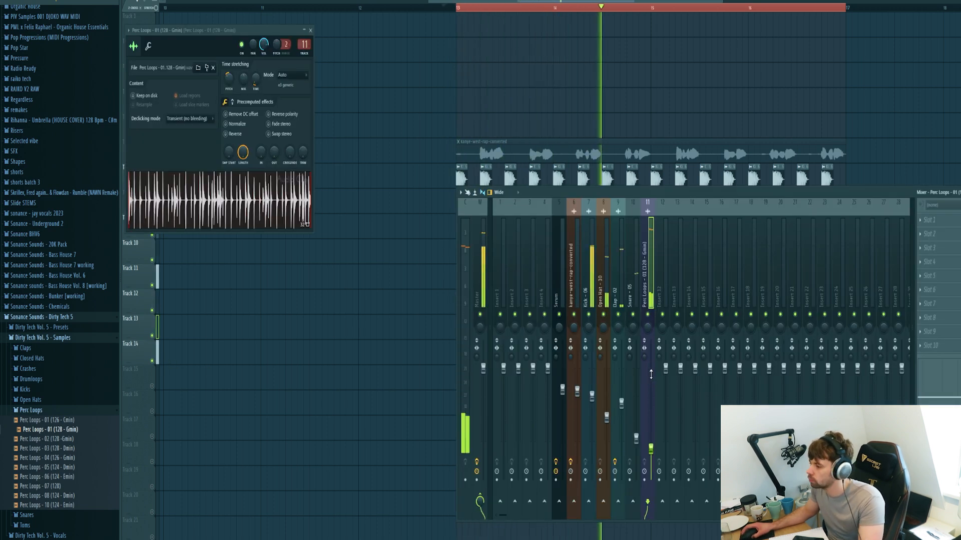
# Route the open hat, clap, snare and percussion loop mixer tracks to mixer track 12 as a drum bus.
pyautogui.keyDown('ctrl'); pyautogui.keyDown('shift'); pyautogui.click(632, 298); pyautogui.keyUp('shift'); pyautogui.keyUp('ctrl')
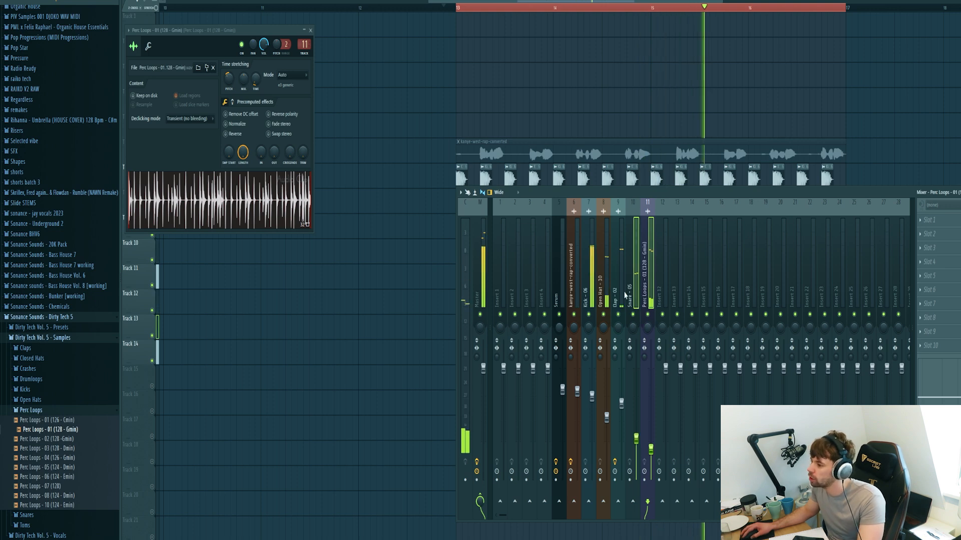
pyautogui.rightClick(662, 500)
pyautogui.click(693, 518)
pyautogui.click(663, 268)
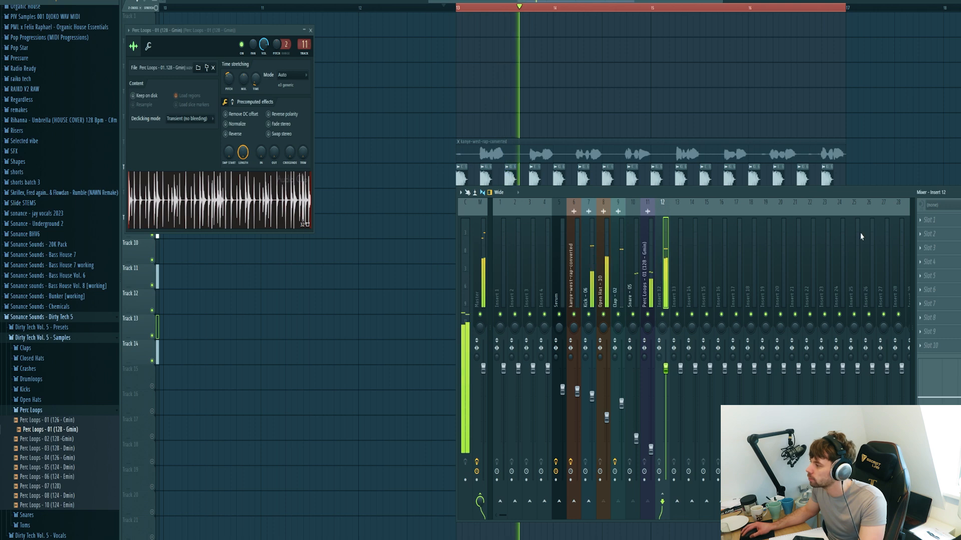
# Insert FabFilter Pro-C 2 in the first effect slot of mixer track 12 and adjust its compression and attack.
pyautogui.click(931, 223)
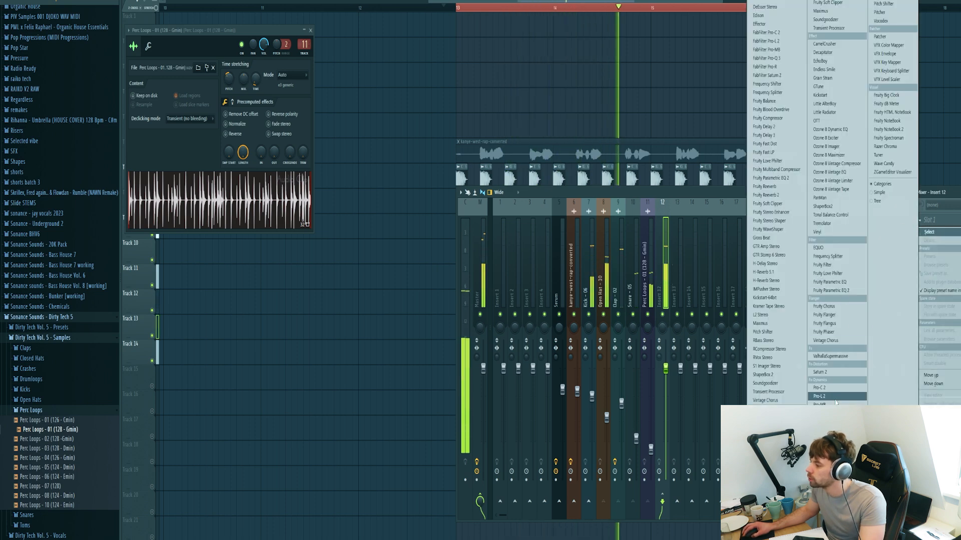
pyautogui.click(766, 32)
pyautogui.moveTo(156, 195); pyautogui.dragTo(200, 202)
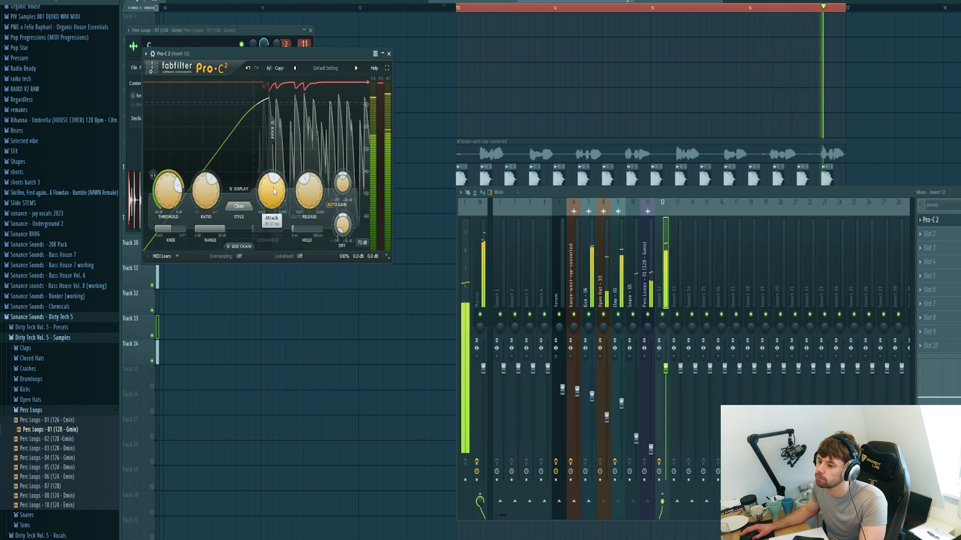
# Insert BitterSweet v3 in the second effect slot of mixer track 12 and turn its main control towards Bitter.
pyautogui.click(929, 234)
pyautogui.moveTo(929, 246)
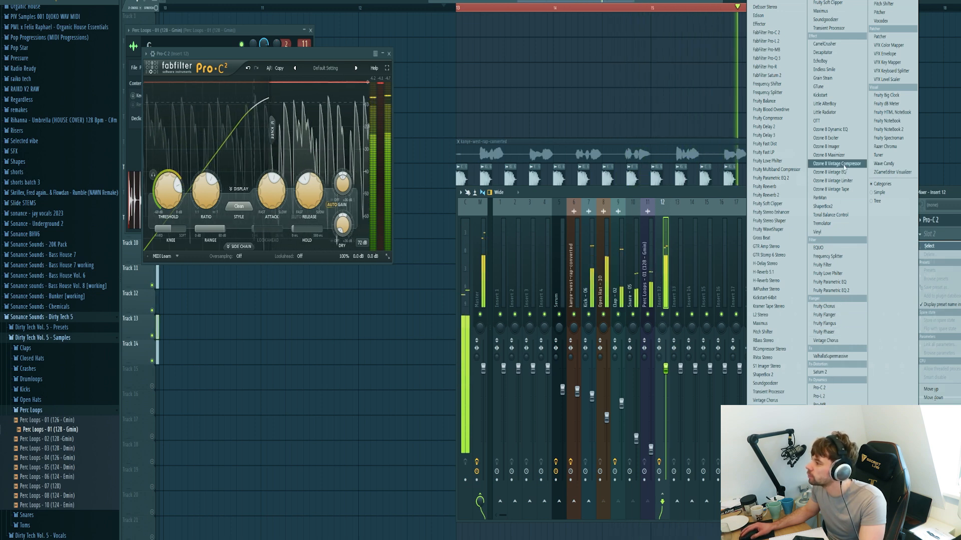
pyautogui.click(819, 420)
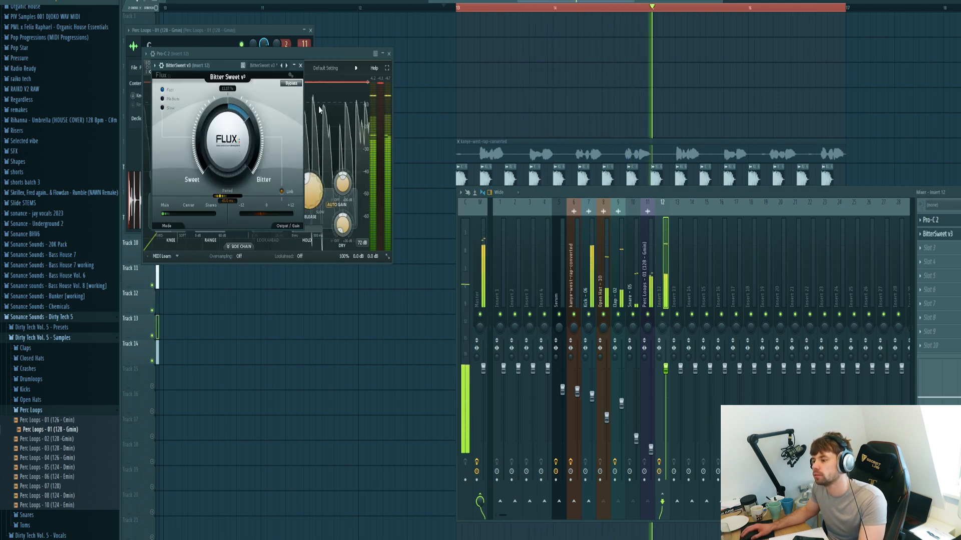
# Close the effect windows, unmute the vocal and bass tracks, and play the full four-bar loop.
pyautogui.rightClick(548, 62)
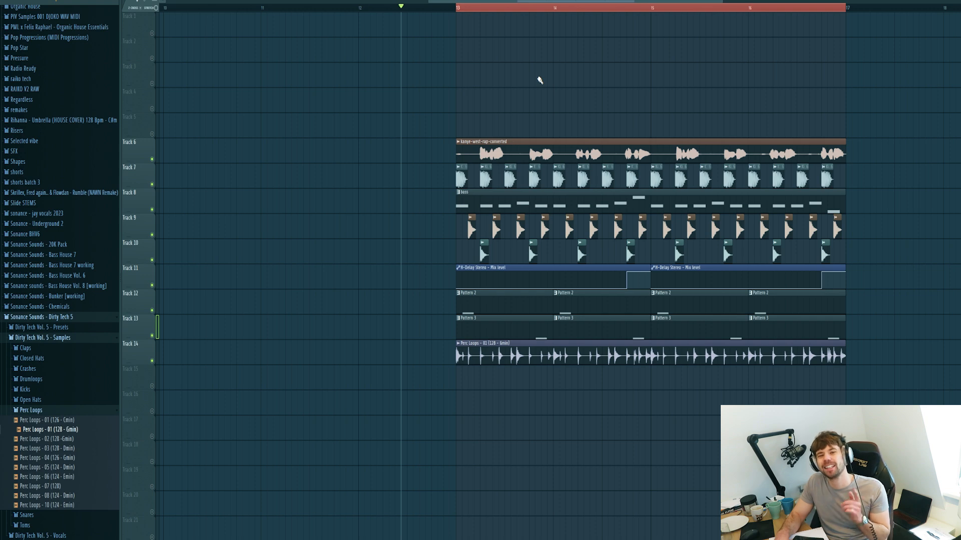
pyautogui.press('space')
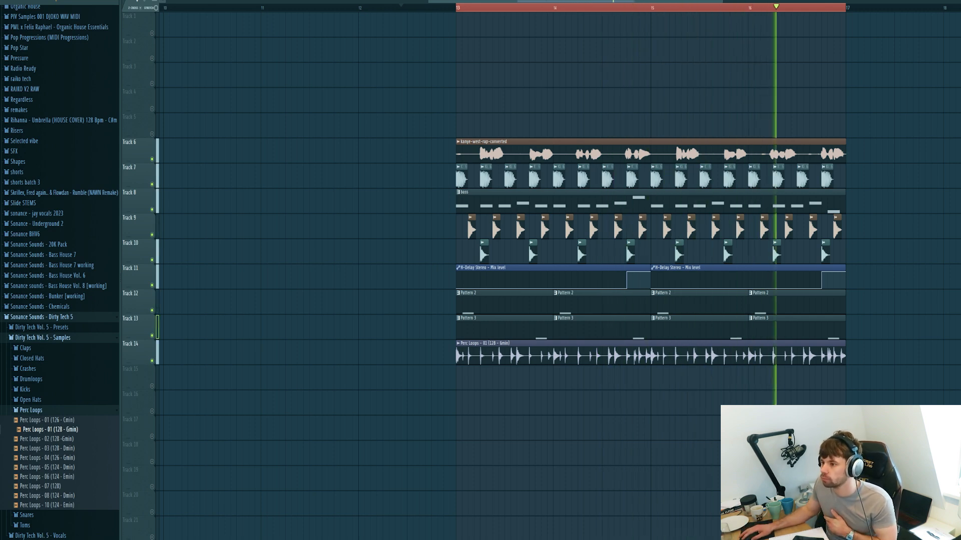
pyautogui.press('F9')
pyautogui.press('F9')
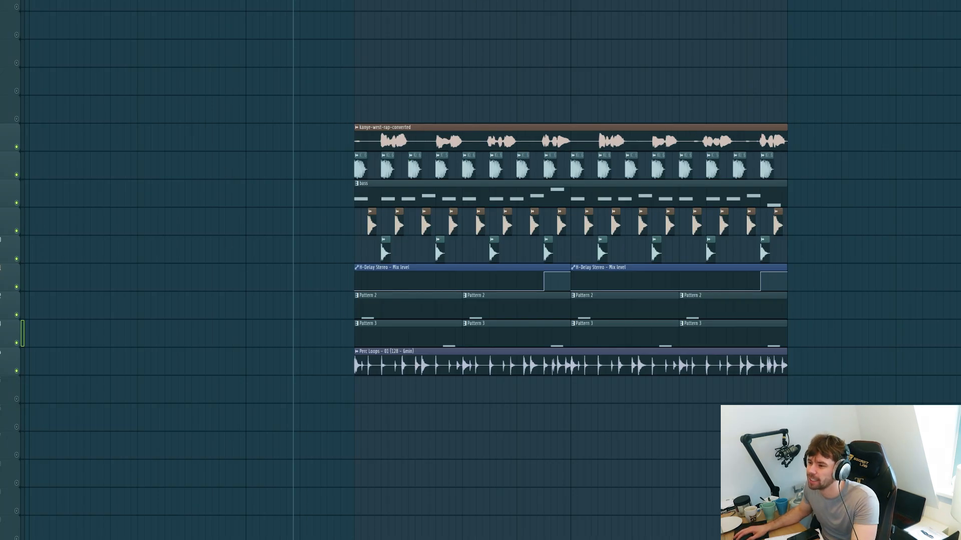
# Add a second Serum instance to the channel rack.
pyautogui.press('F6')
pyautogui.press('pageup')
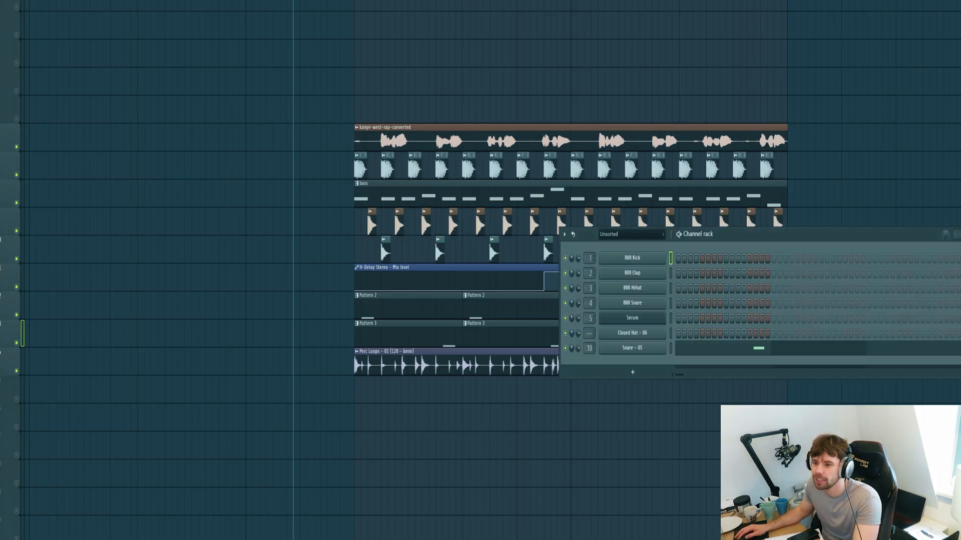
pyautogui.hotkey('alt', 'F8')
pyautogui.click(2, 201)
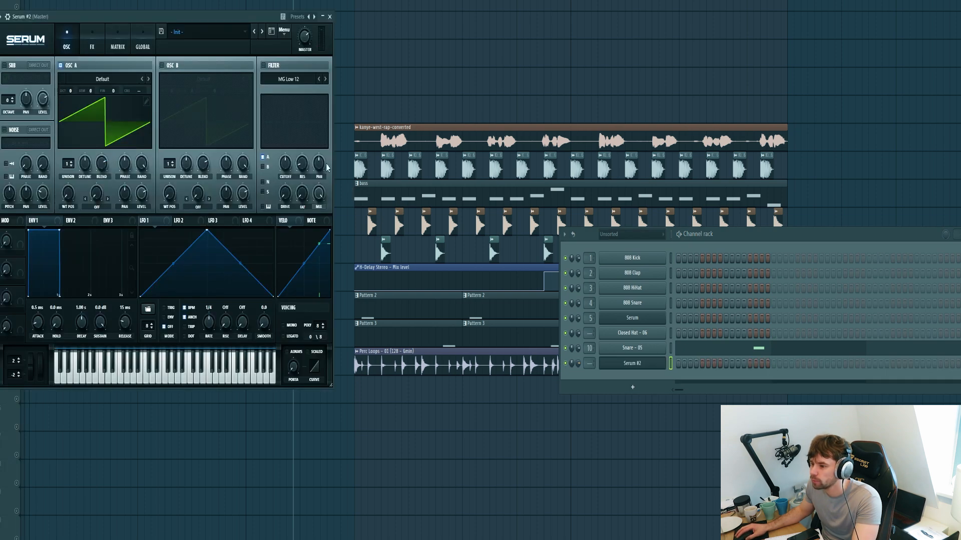
# Try lead presets from Sonance Sounds - Dirty Tech 5 in the second Serum and settle on Lead - Kill 2.
pyautogui.click(192, 39)
pyautogui.moveTo(228, 292)
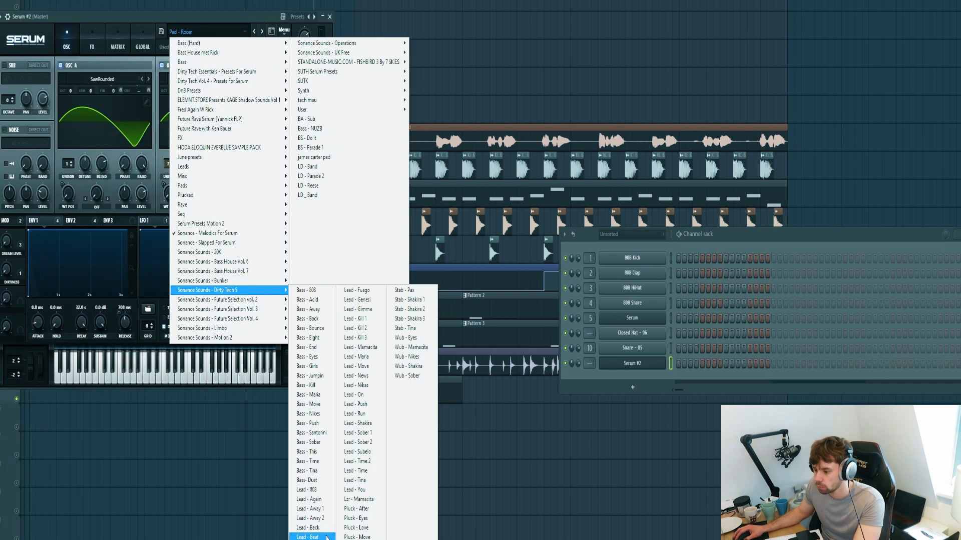
pyautogui.click(312, 528)
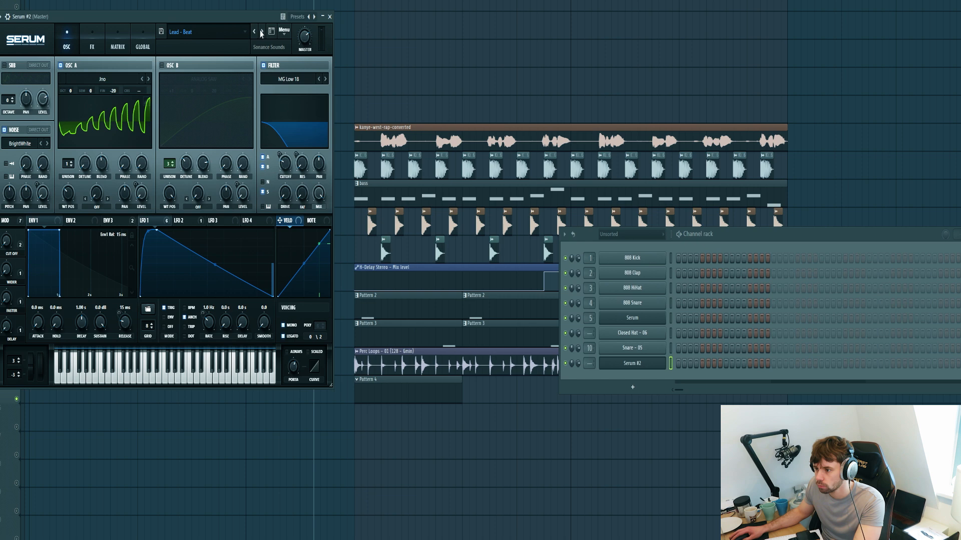
pyautogui.click(261, 32)
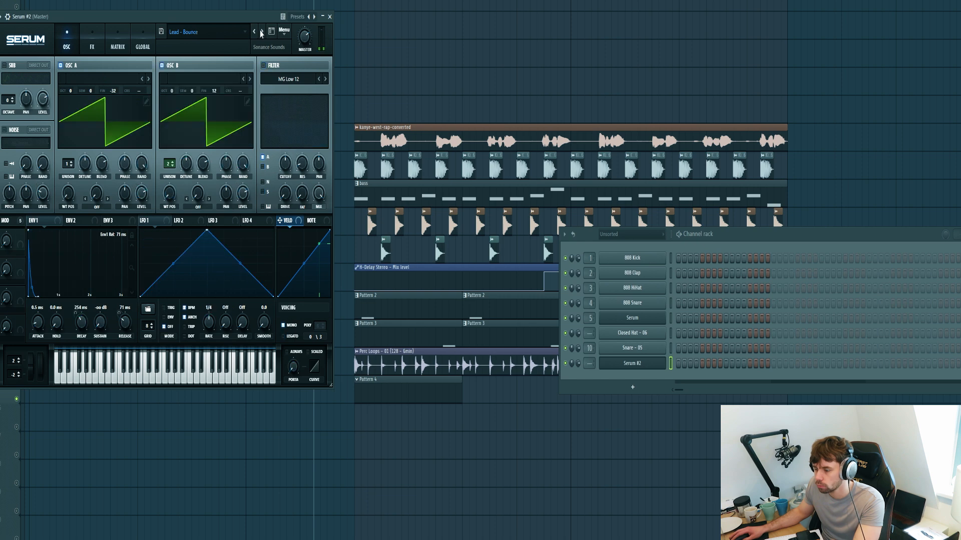
pyautogui.click(261, 32)
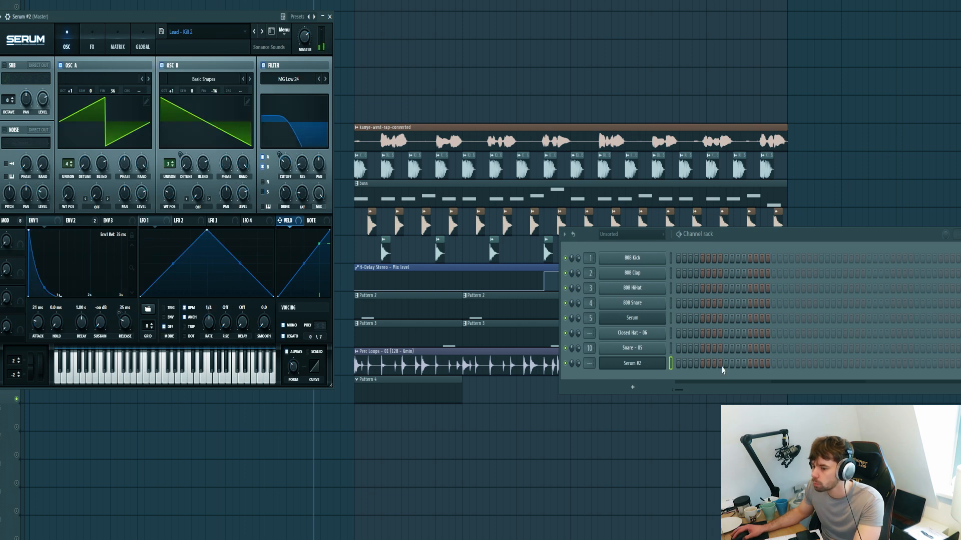
# Write a short lead note in Pattern 4 and repeat the pattern across all four bars of track 15.
pyautogui.rightClick(660, 364)
pyautogui.click(695, 364)
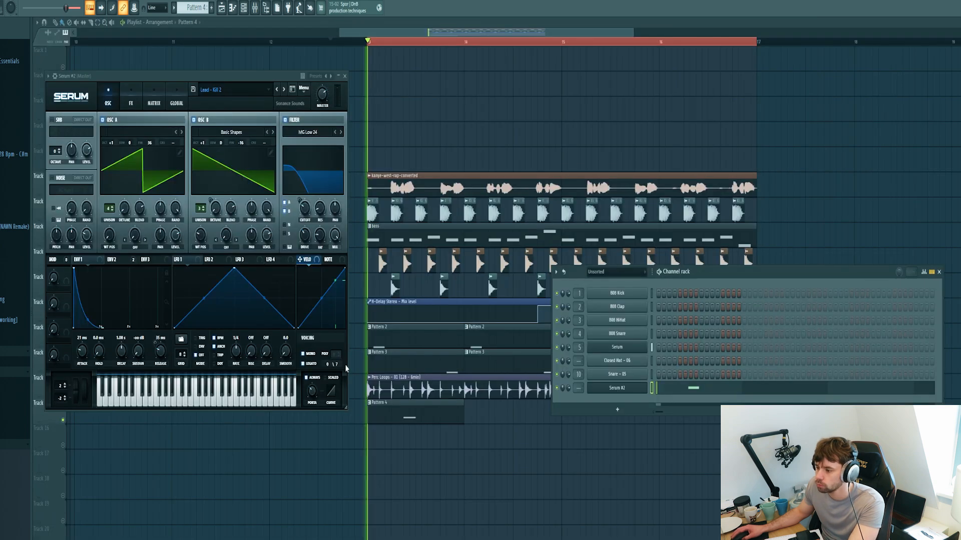
pyautogui.click(500, 415)
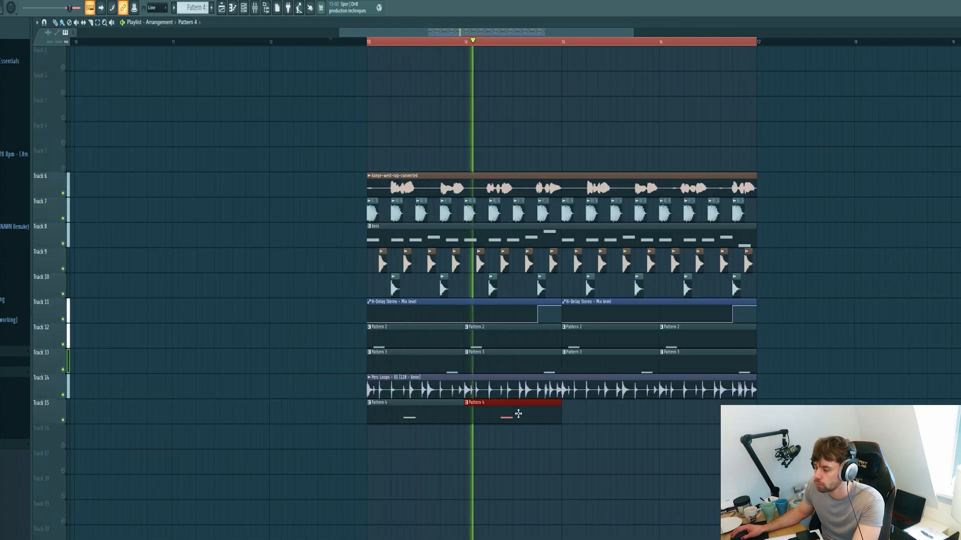
pyautogui.click(607, 408)
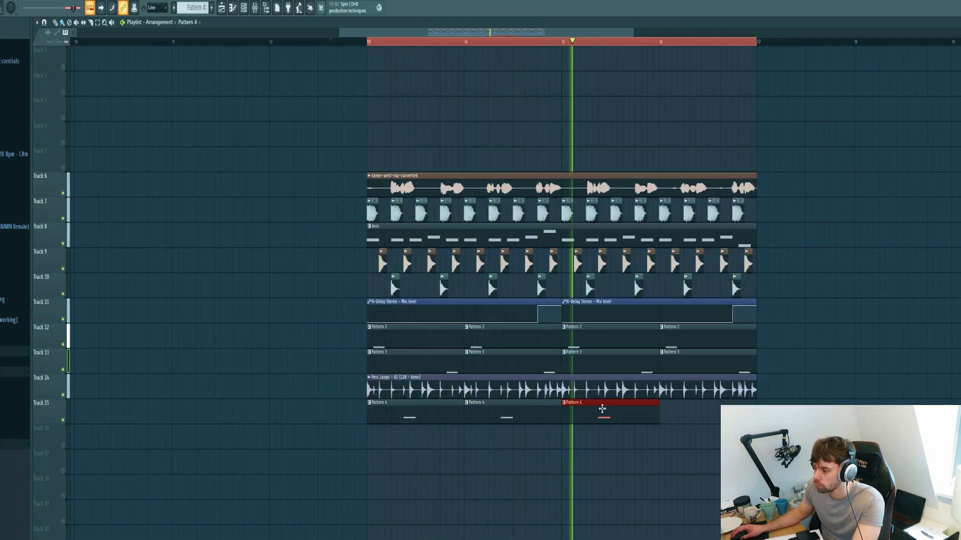
pyautogui.click(673, 414)
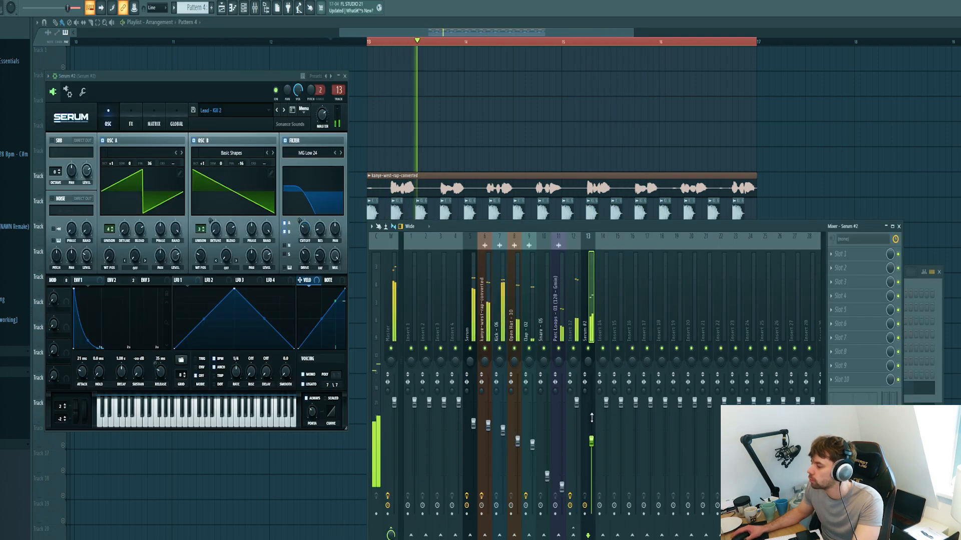
pyautogui.click(838, 383)
pyautogui.moveTo(846, 391)
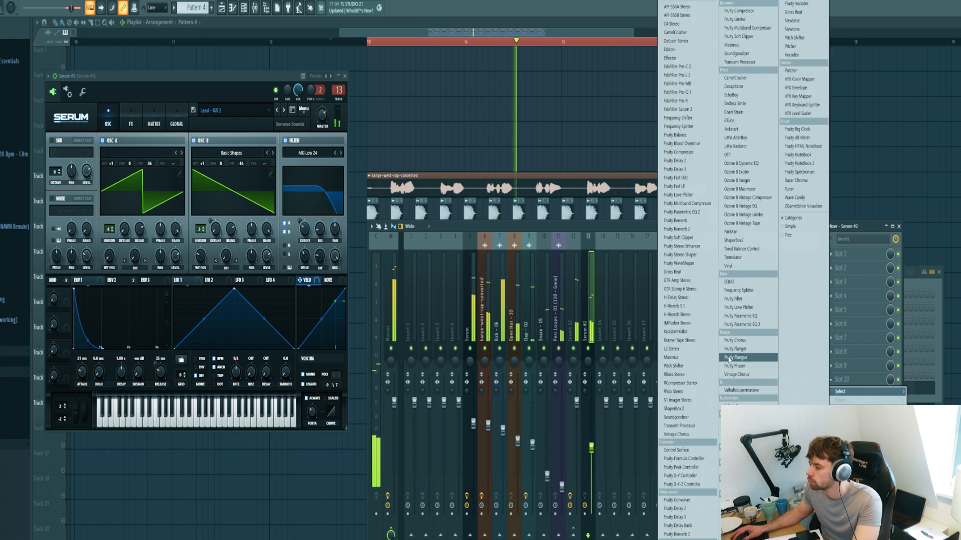
pyautogui.click(685, 328)
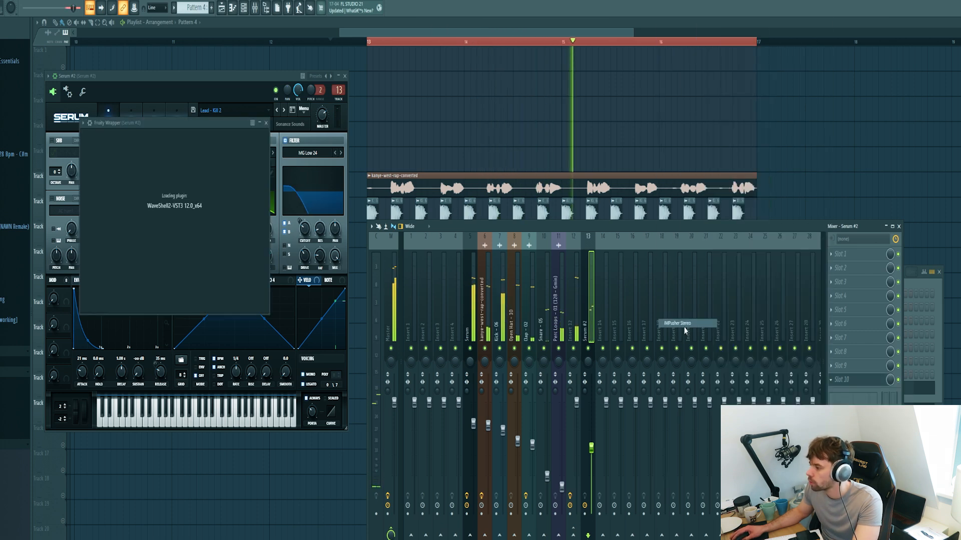
# Load Kickstart-64bit in the tenth effect slot of the lead's mixer track 13.
pyautogui.click(833, 381)
pyautogui.moveTo(836, 392)
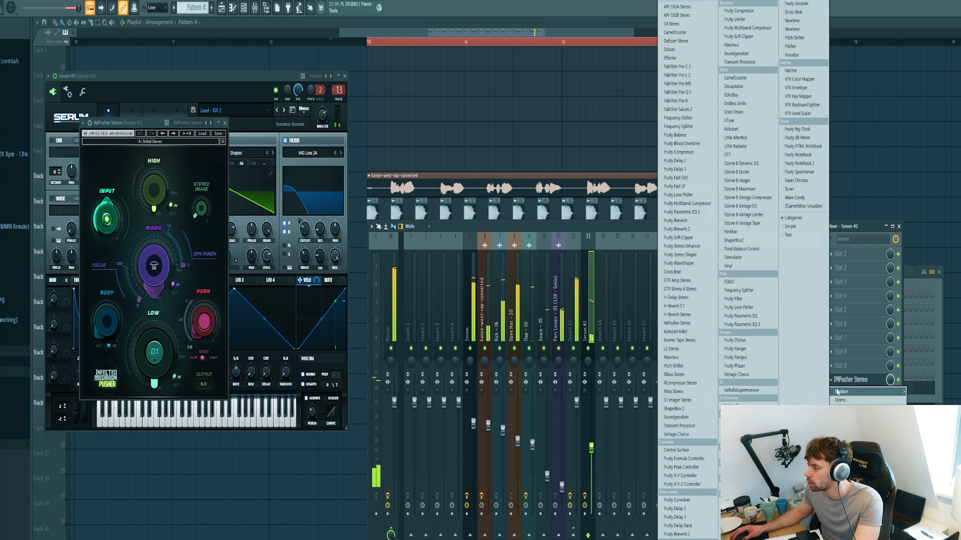
pyautogui.click(676, 332)
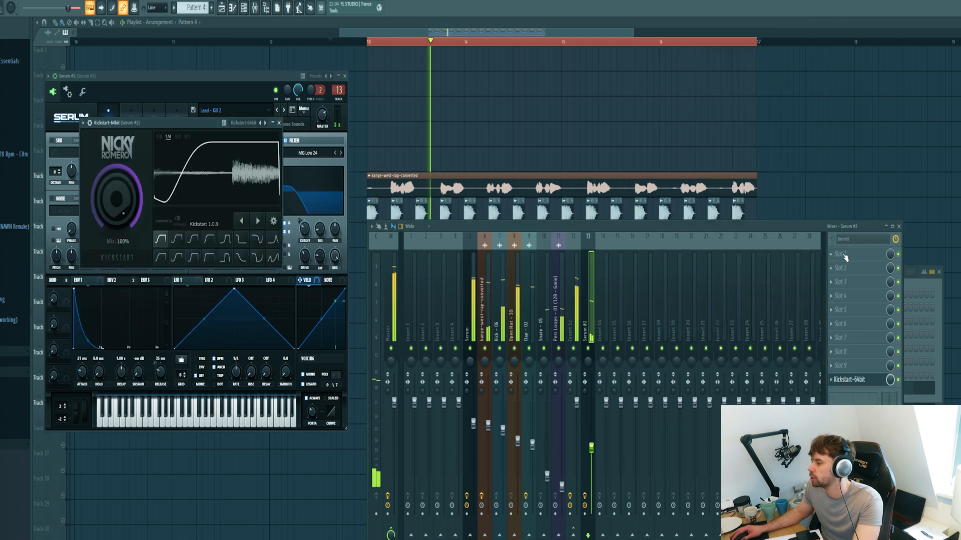
# Insert CamelCrusher in the first effect slot of mixer track 13 and switch it to the British Clean patch.
pyautogui.click(840, 254)
pyautogui.click(735, 78)
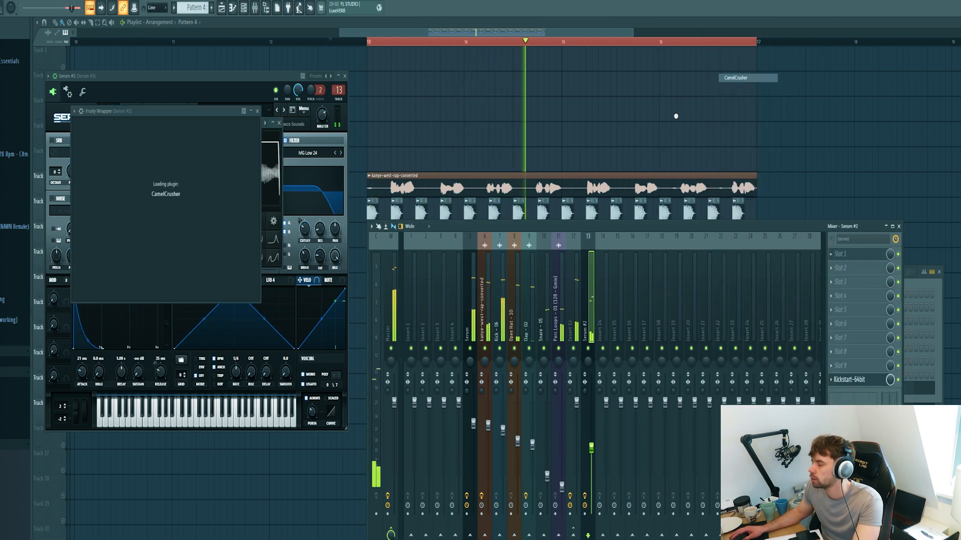
pyautogui.click(141, 175)
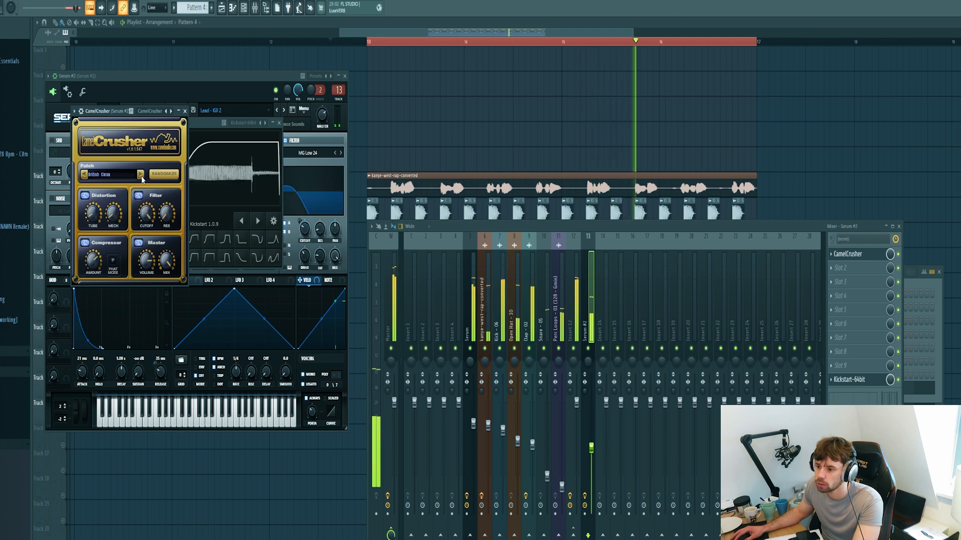
# Insert FabFilter Pro-Q 3 in the second effect slot, adding a low cut and a bell cut around the lead's lowest peak.
pyautogui.click(839, 267)
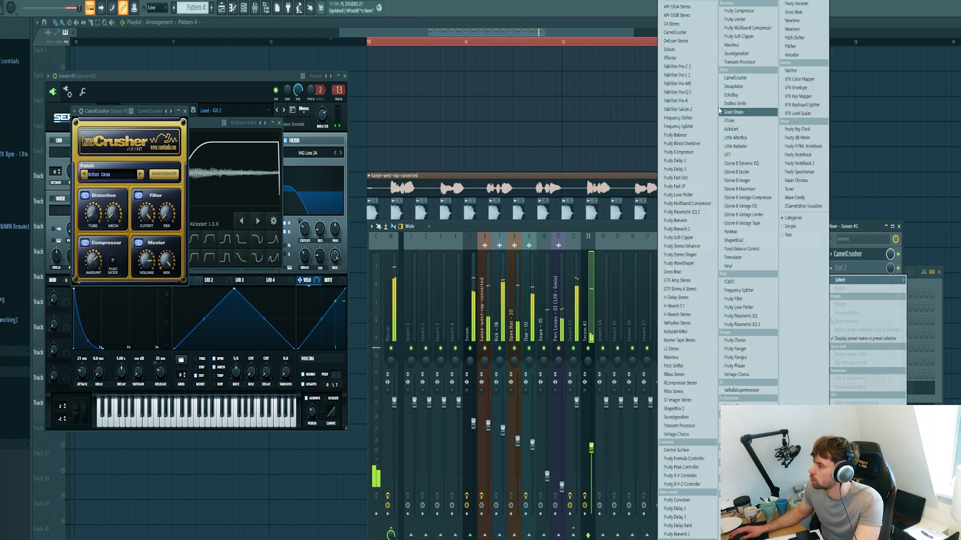
pyautogui.click(680, 92)
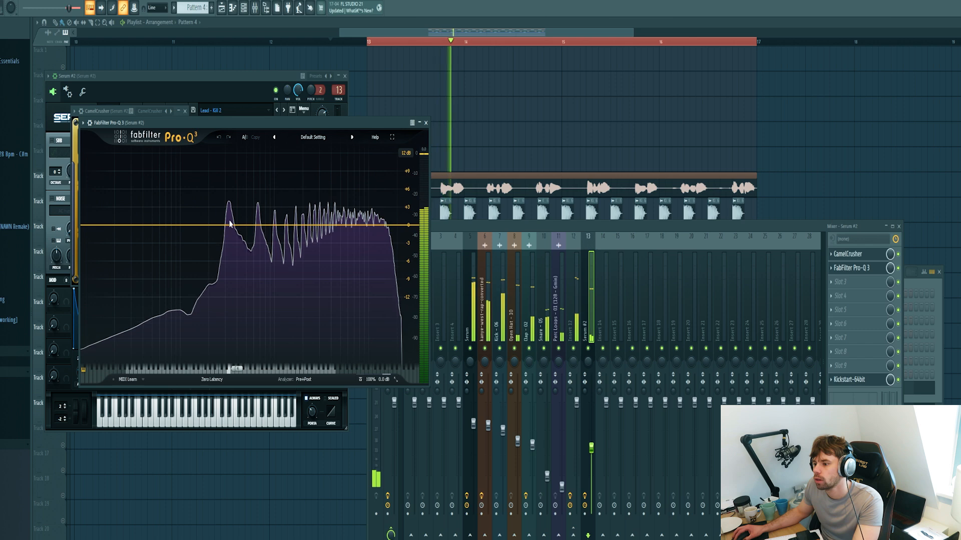
pyautogui.moveTo(229, 225); pyautogui.dragTo(229, 246)
pyautogui.doubleClick(211, 237)
pyautogui.rightClick(211, 238)
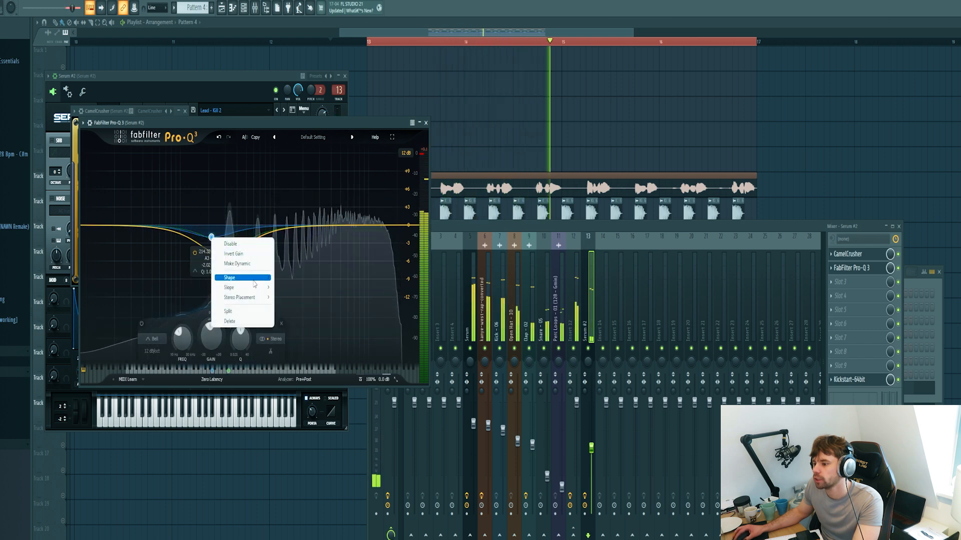
pyautogui.moveTo(254, 278)
pyautogui.click(288, 297)
pyautogui.moveTo(212, 226); pyautogui.dragTo(233, 254)
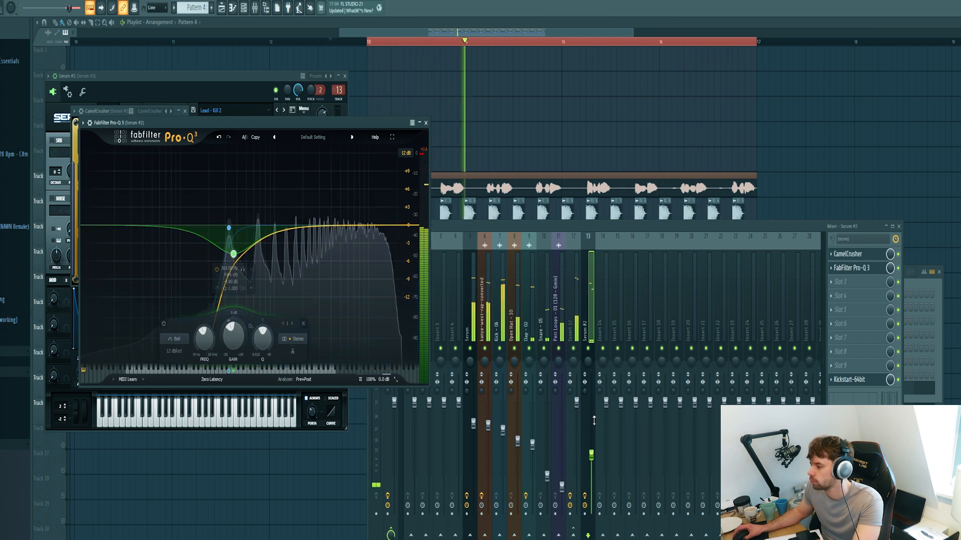
# Add FabFilter Pro-R to the lead's effects in the fourth slot and turn down its mix.
pyautogui.click(843, 282)
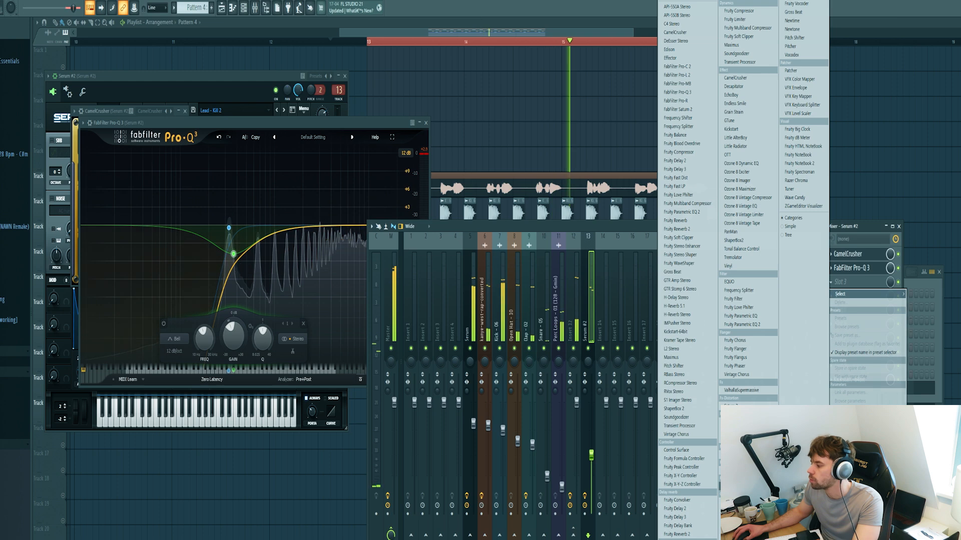
pyautogui.click(677, 101)
pyautogui.moveTo(359, 175); pyautogui.dragTo(354, 185)
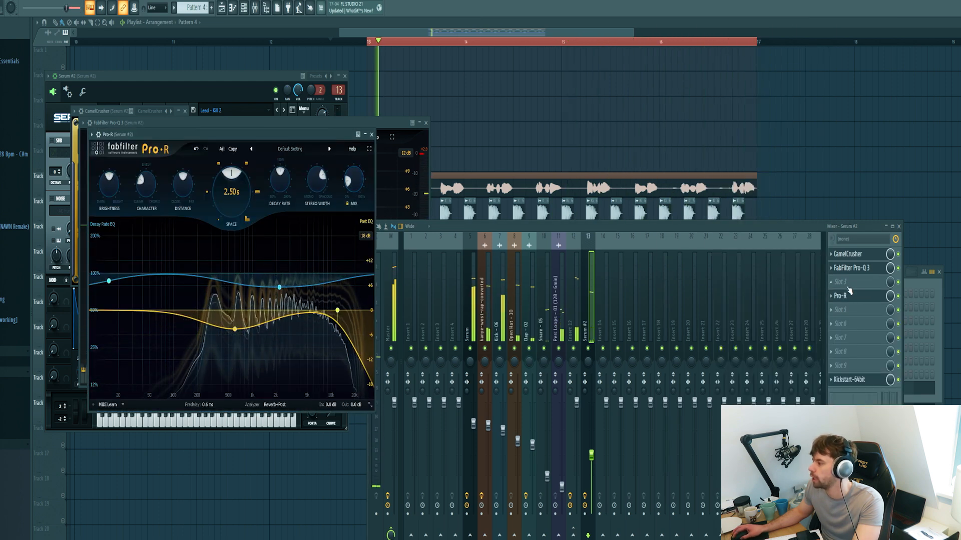
# Insert H-Delay Stereo in the third effect slot, ahead of Pro-R, and lower its dry/wet amount.
pyautogui.click(845, 283)
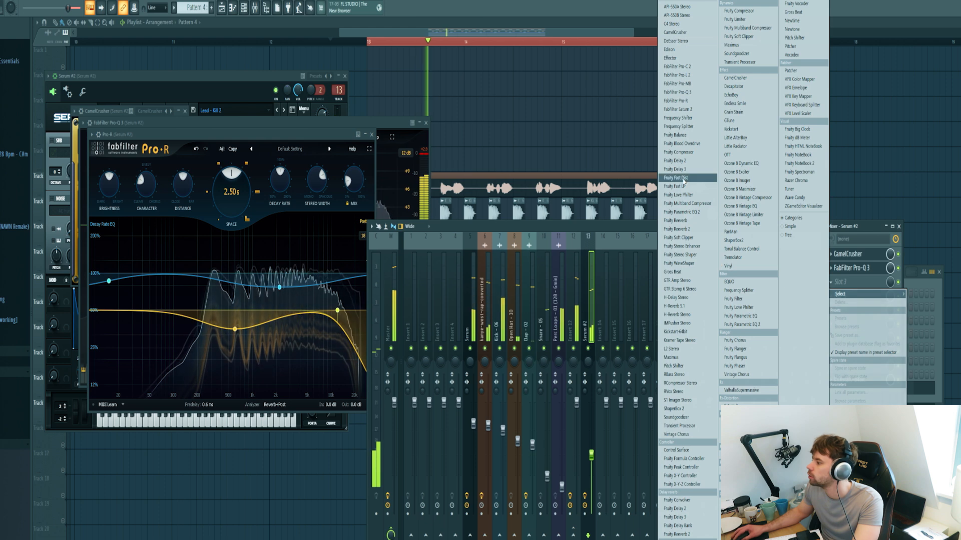
pyautogui.click(676, 297)
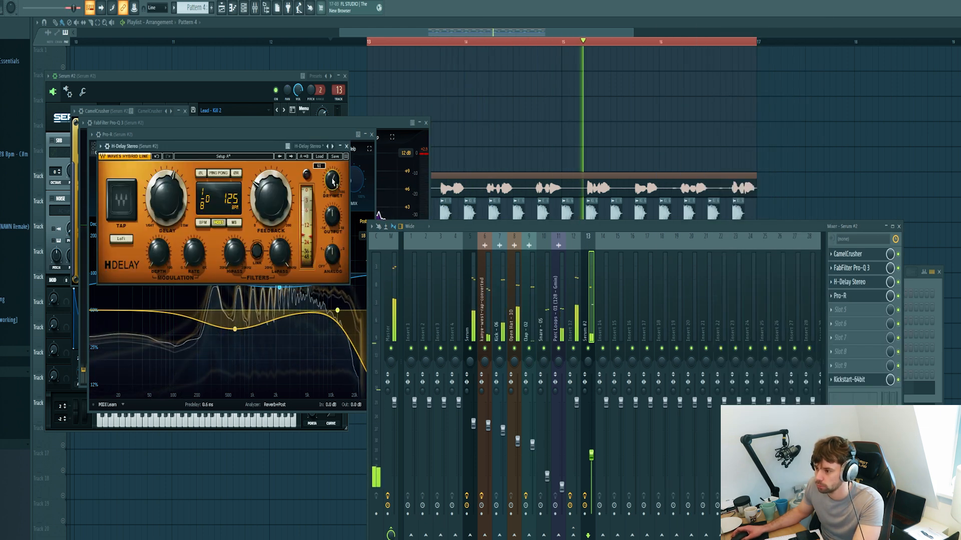
pyautogui.moveTo(332, 178); pyautogui.dragTo(333, 182)
pyautogui.scroll(-10, 332, 182)
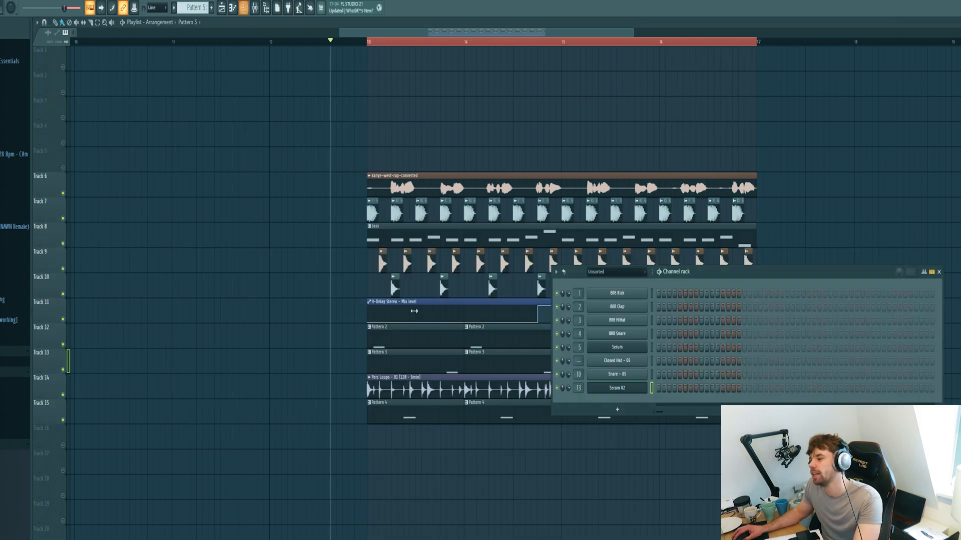
# Clone the lead's Serum channel and browse the Dirty Tech 5 stab presets from Stab - Away to Stab - Shakira 3.
pyautogui.hotkey('alt', 'c')
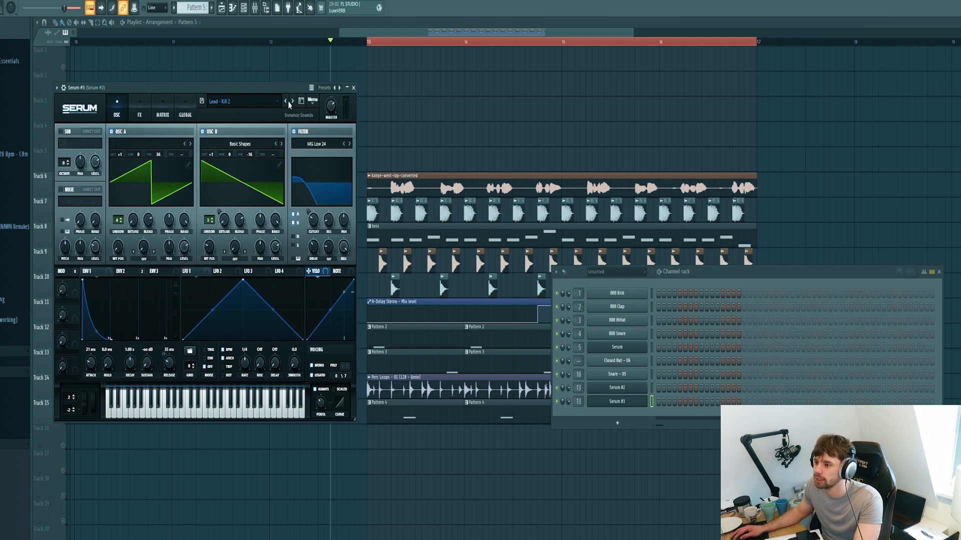
pyautogui.click(286, 101)
pyautogui.click(250, 101)
pyautogui.moveTo(243, 335)
pyautogui.click(380, 539)
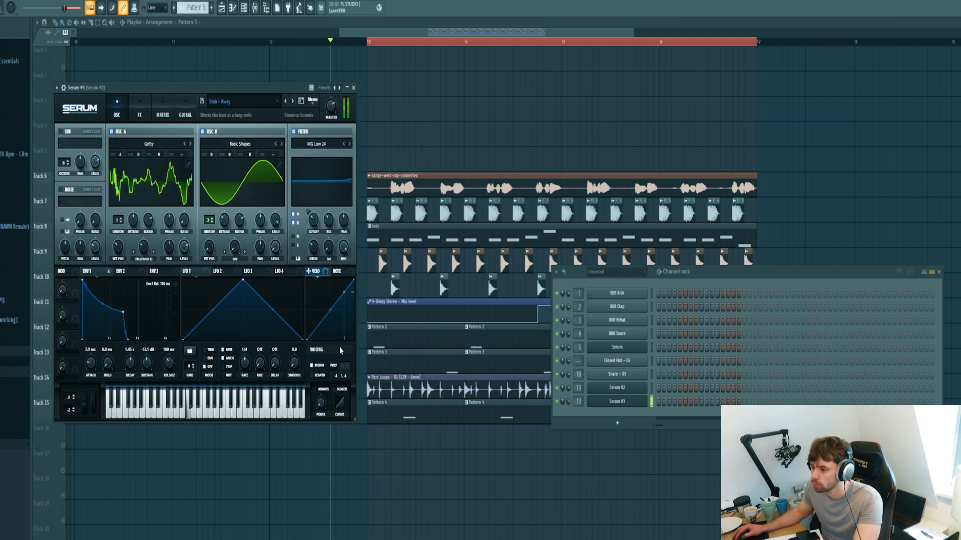
pyautogui.click(293, 102)
# Write a half-bar stab note at the start of Pattern 5 and place the pattern at bar 13 on track 16.
pyautogui.rightClick(622, 402)
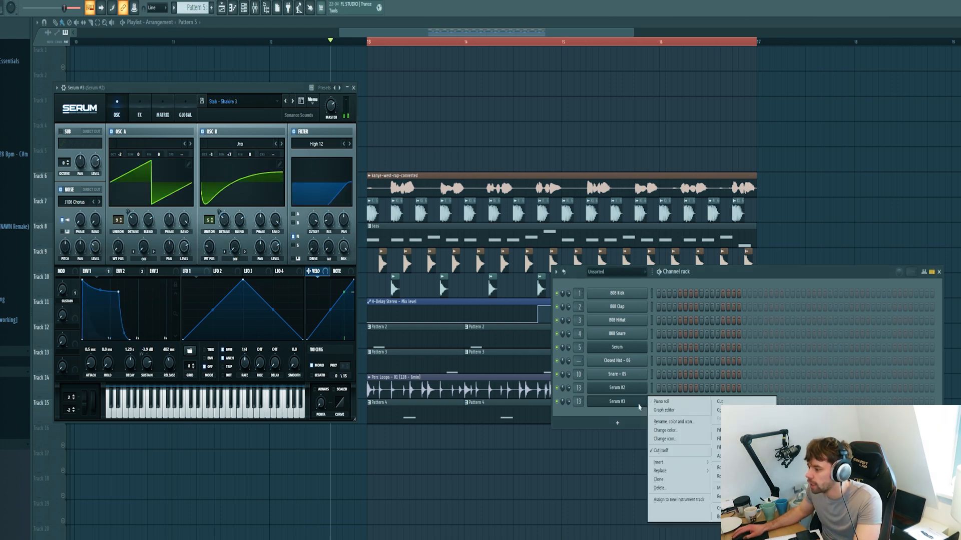
pyautogui.click(659, 401)
pyautogui.moveTo(65, 280)
pyautogui.mouseDown()
pyautogui.moveTo(64, 272)
pyautogui.moveTo(65, 279)
pyautogui.mouseUp()
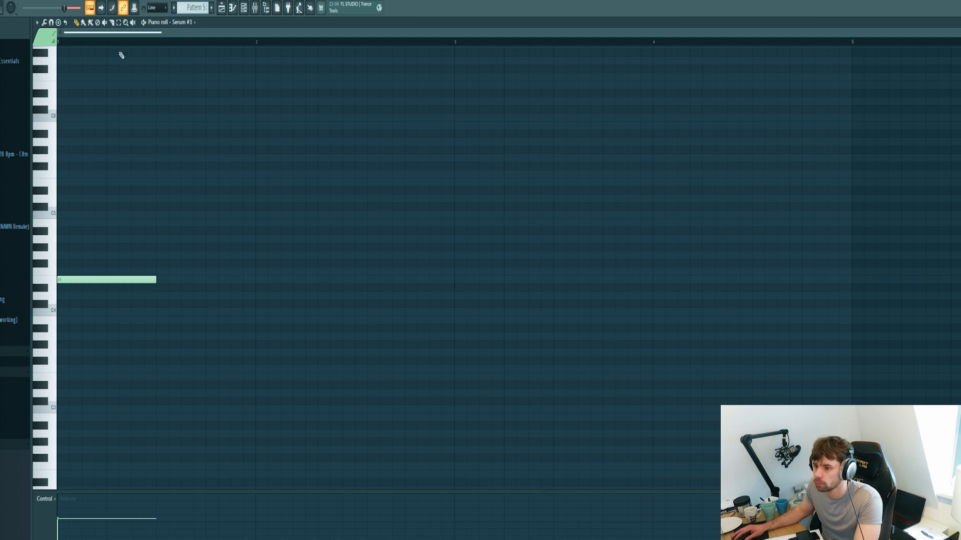
pyautogui.press('F5')
pyautogui.click(375, 440)
pyautogui.press('F5')
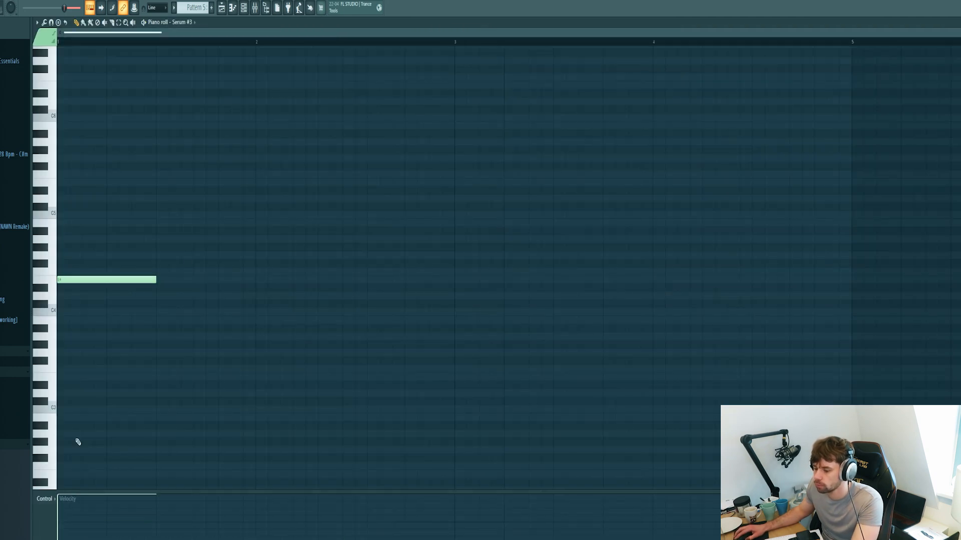
pyautogui.press('F7')
pyautogui.press('F5')
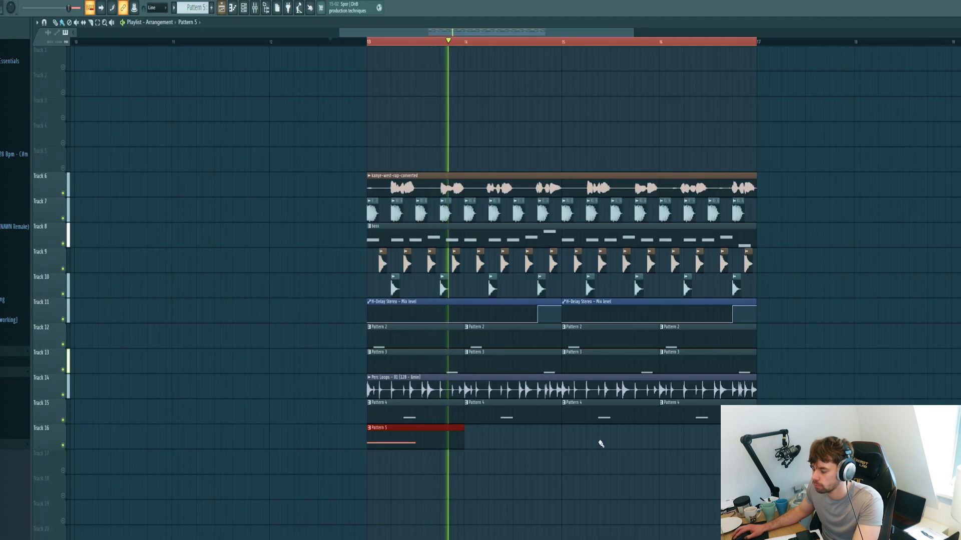
# Place a copy of Pattern 5 at bar 14 on track 17 and make it unique.
pyautogui.click(459, 453)
pyautogui.press('space')
pyautogui.click(467, 454)
pyautogui.click(489, 511)
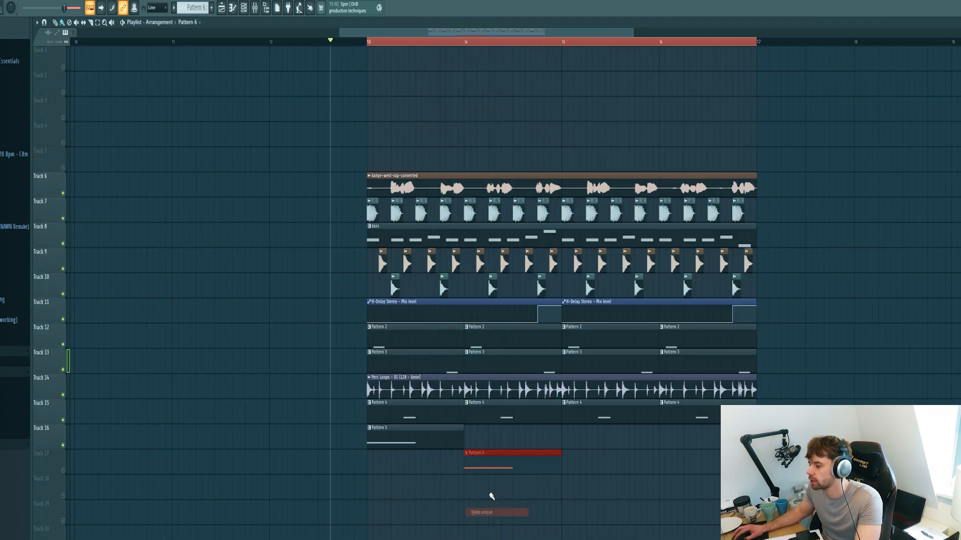
# Clone the stab's Serum channel and remove the copied stab note from the unique pattern.
pyautogui.doubleClick(488, 465)
pyautogui.press('F7')
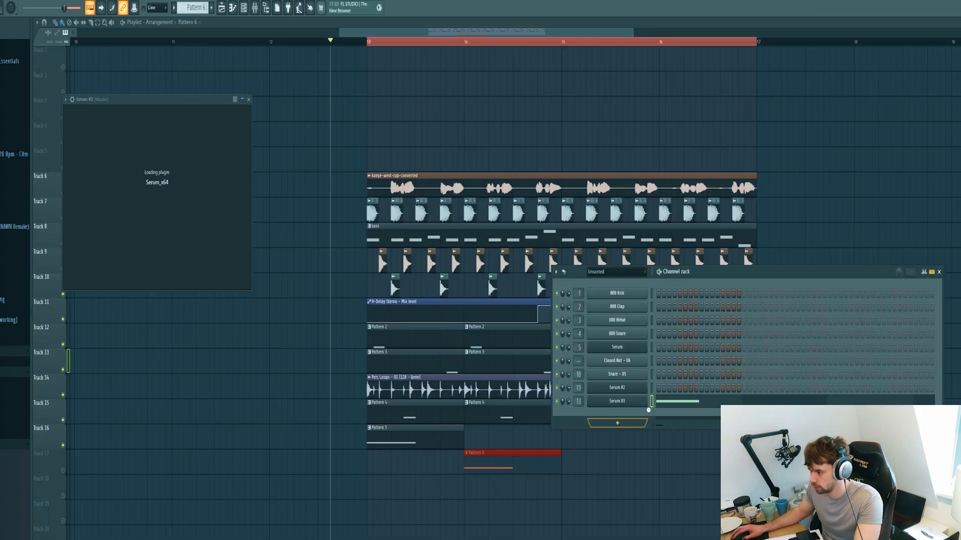
pyautogui.hotkey('ctrl', 'x')
pyautogui.click(642, 415)
pyautogui.click(640, 415)
# Step the newly cloned Serum forward through the Stab and Wub presets, moving past Wub - Nikes.
pyautogui.click(302, 114)
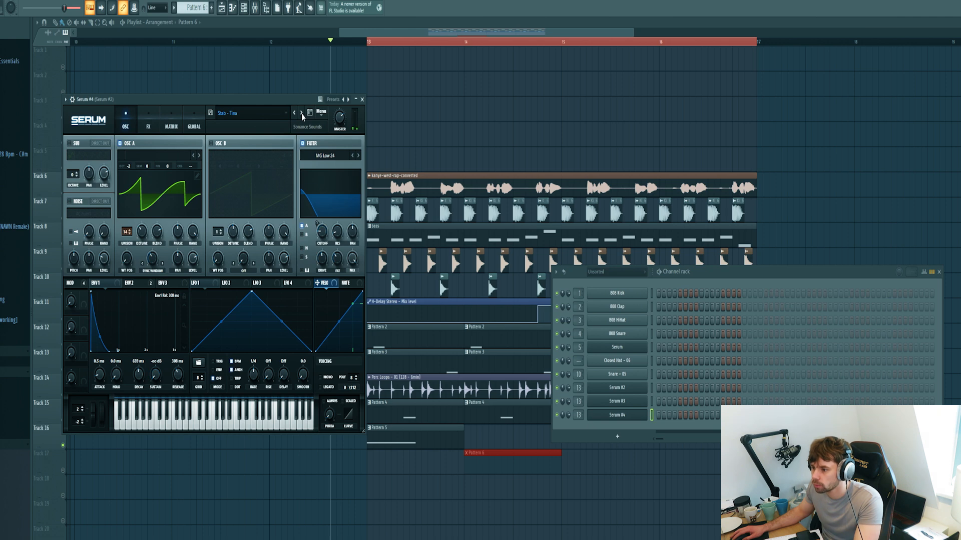
pyautogui.click(301, 114)
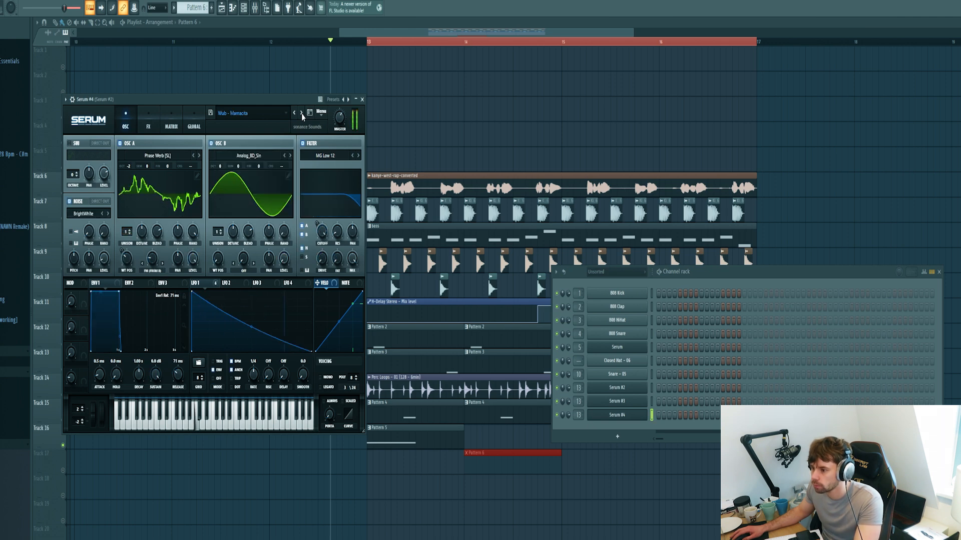
pyautogui.click(301, 113)
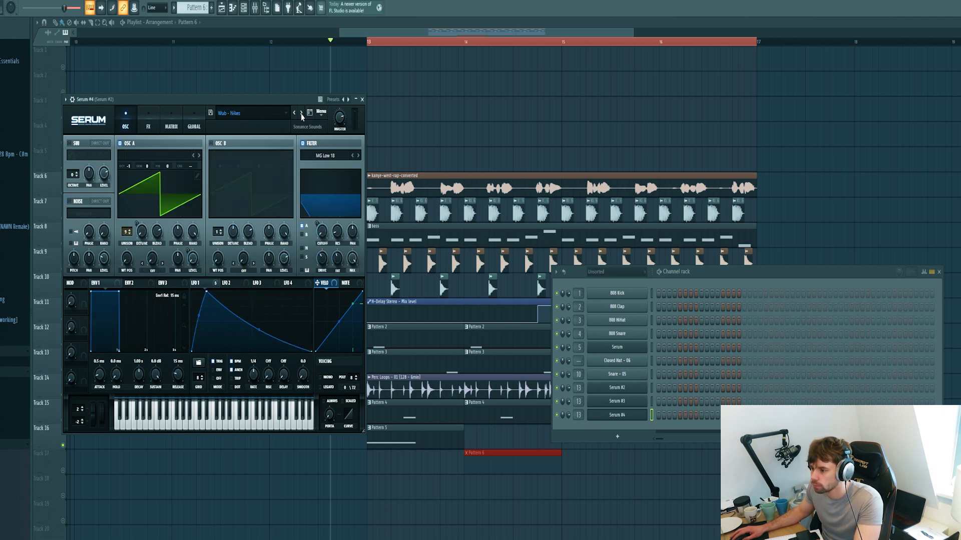
pyautogui.click(301, 115)
# Draw a one-bar note for the newly cloned Serum at the start of the unique pattern.
pyautogui.rightClick(643, 414)
pyautogui.click(665, 416)
pyautogui.click(95, 297)
pyautogui.moveTo(92, 303)
pyautogui.mouseDown()
pyautogui.moveTo(20, 314)
pyautogui.moveTo(12, 271)
pyautogui.moveTo(9, 280)
pyautogui.mouseUp()
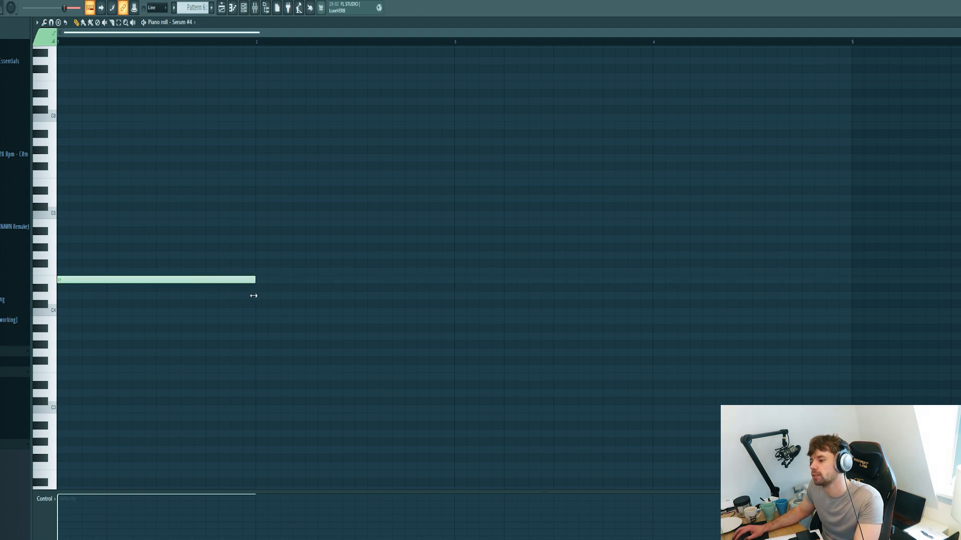
# Return to the playlist and play the looped section from bar 13 to hear the new Pattern 6 part in context.
pyautogui.click(221, 9)
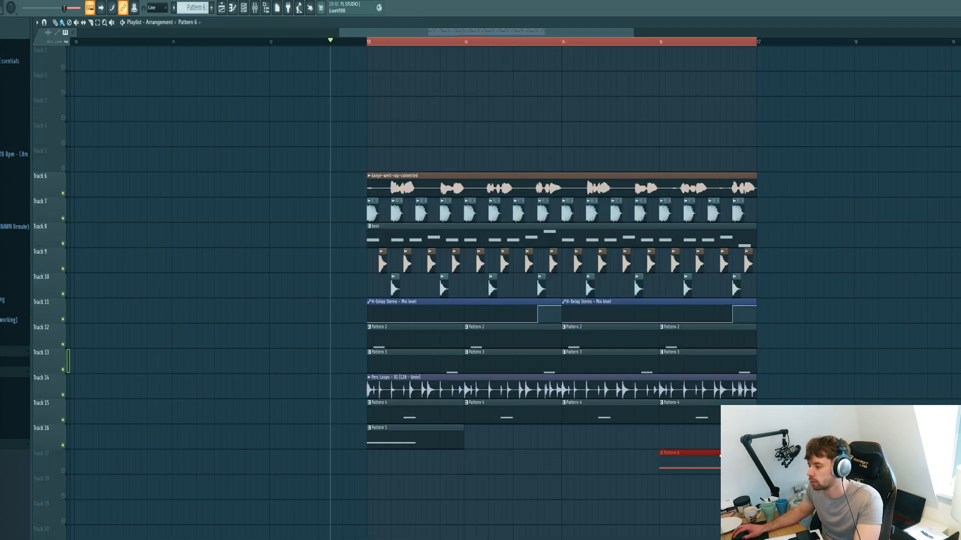
pyautogui.press('space')
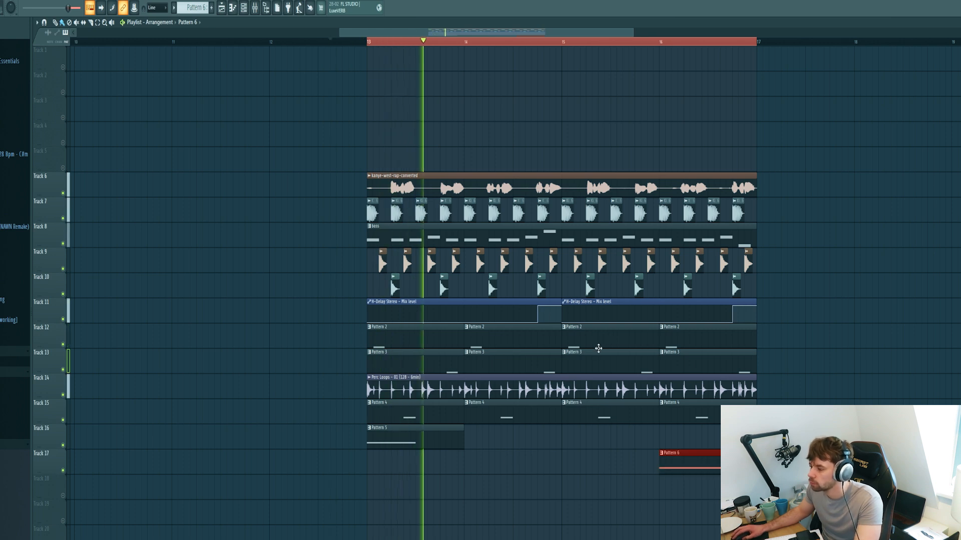
pyautogui.keyDown('ctrl'); pyautogui.click(621, 515); pyautogui.keyUp('ctrl')
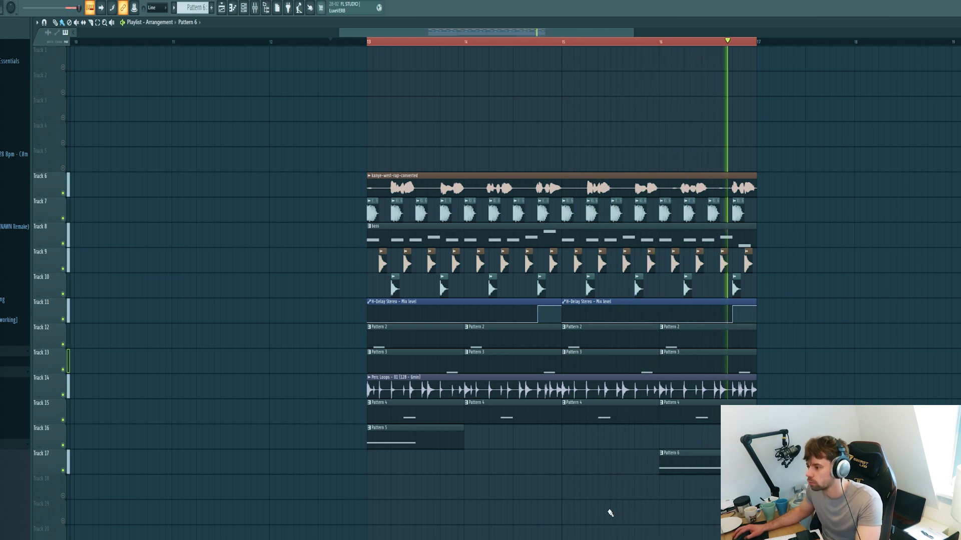
pyautogui.press('space')
pyautogui.moveTo(785, 500); pyautogui.dragTo(307, 171)
pyautogui.click(286, 279)
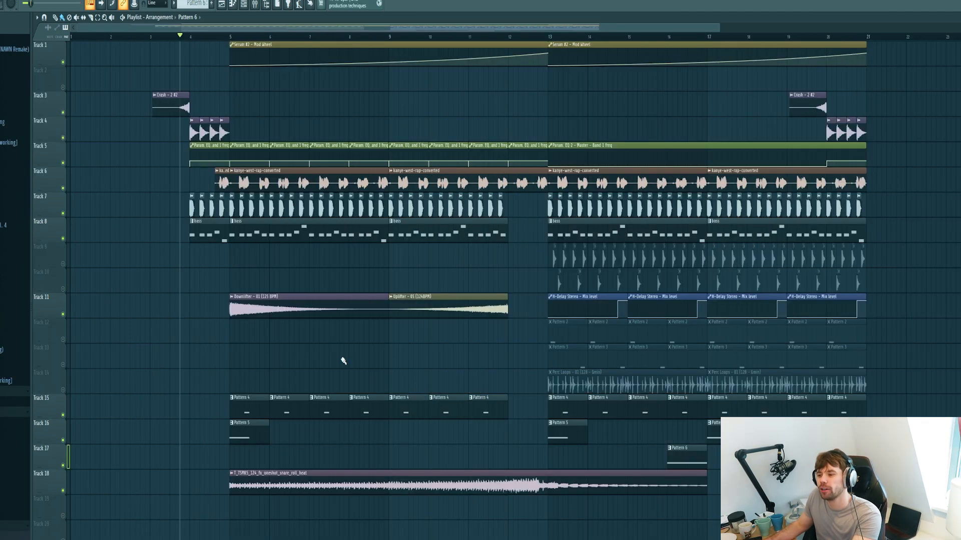
# Solo tracks 3 and 4 and play from just before bar 19 to hear the reversed crash and the four hits.
pyautogui.rightClick(63, 138)
pyautogui.click(63, 113)
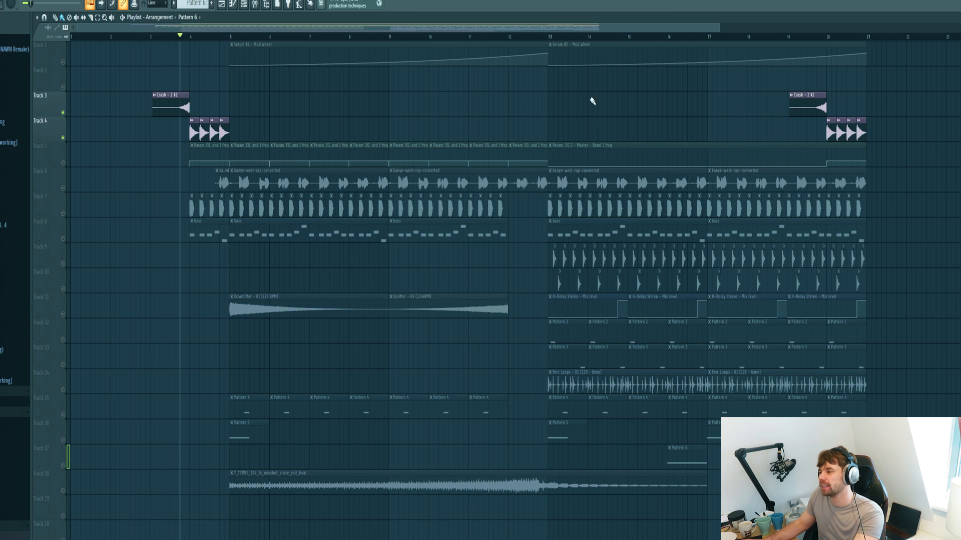
pyautogui.click(783, 37)
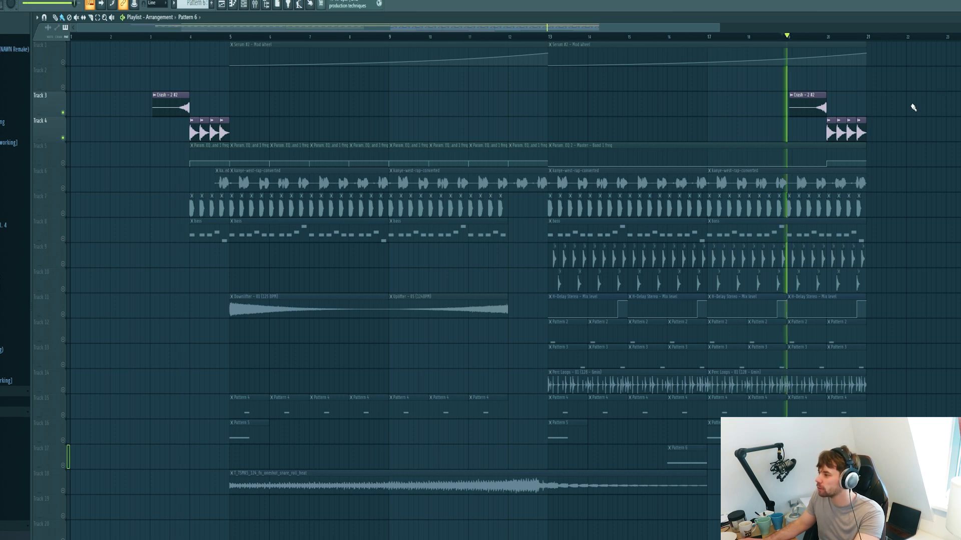
pyautogui.keyDown('ctrl'); pyautogui.scroll(4, 949, 115); pyautogui.keyUp('ctrl')
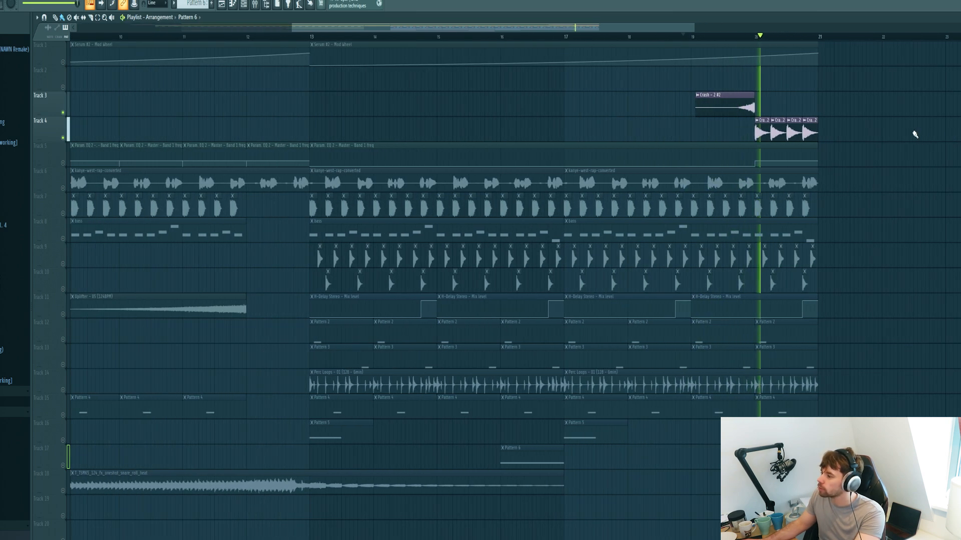
pyautogui.press('space')
pyautogui.moveTo(566, 39)
pyautogui.mouseDown()
pyautogui.moveTo(339, 42)
pyautogui.moveTo(579, 45)
pyautogui.mouseUp()
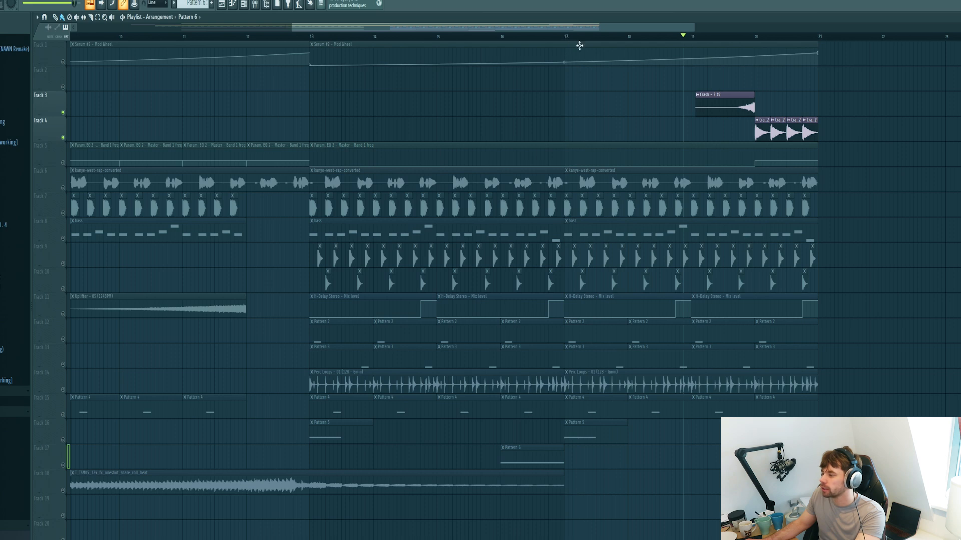
# Open the Serum #2 channel from the channel rack and sweep its Mod Wheel upward.
pyautogui.press('F6')
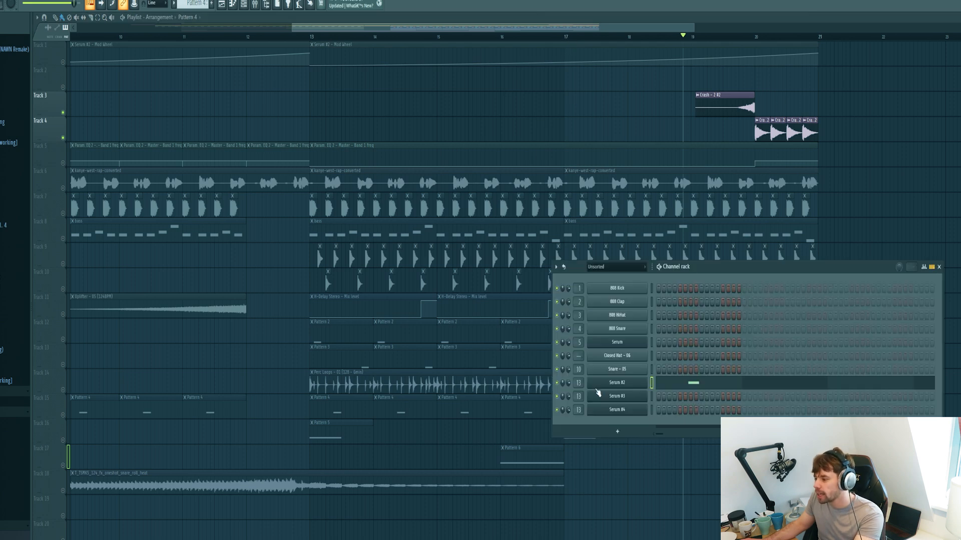
pyautogui.click(615, 383)
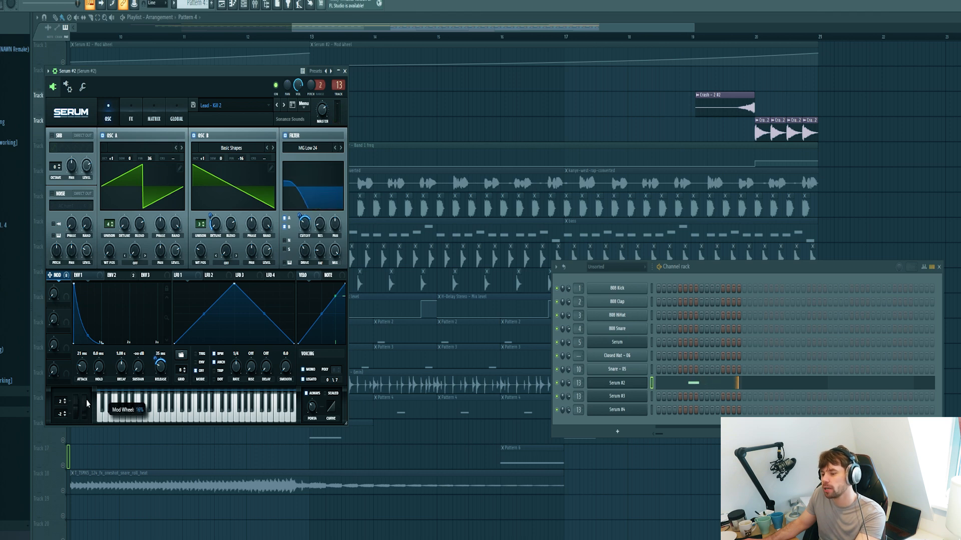
pyautogui.moveTo(86, 395); pyautogui.dragTo(91, 350)
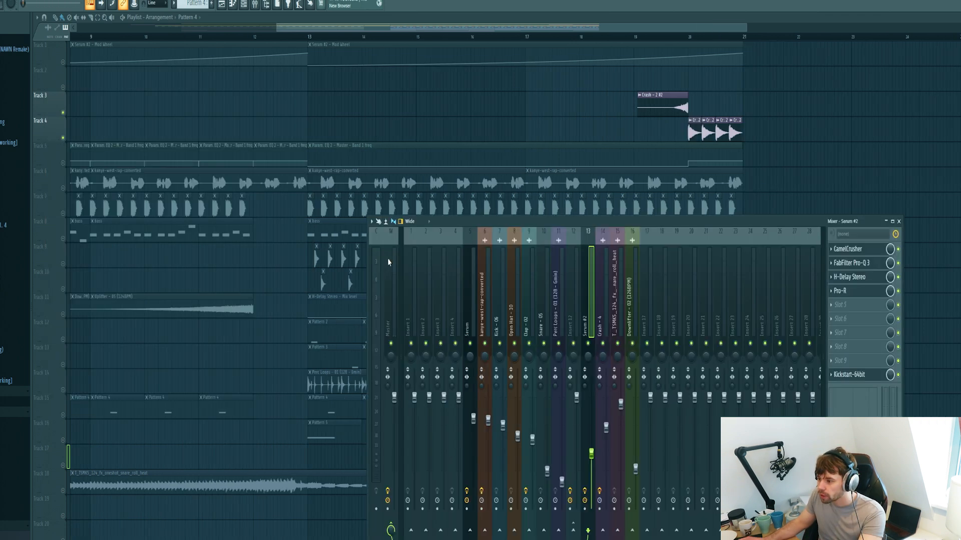
# Inspect the master channel's Fruity parametric EQ 2, and isolate its automation on track 5 with the kick and bass on tracks 7 and 8.
pyautogui.click(389, 262)
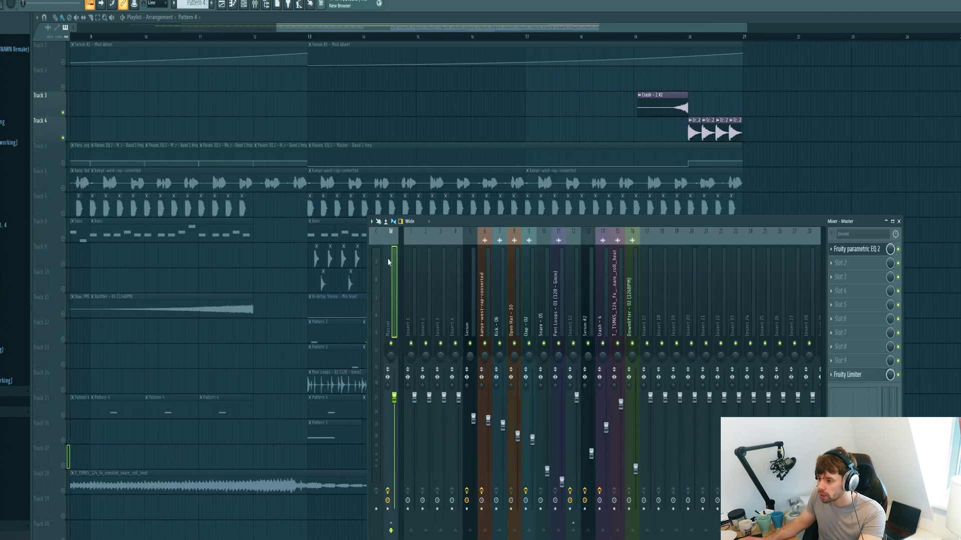
pyautogui.click(860, 256)
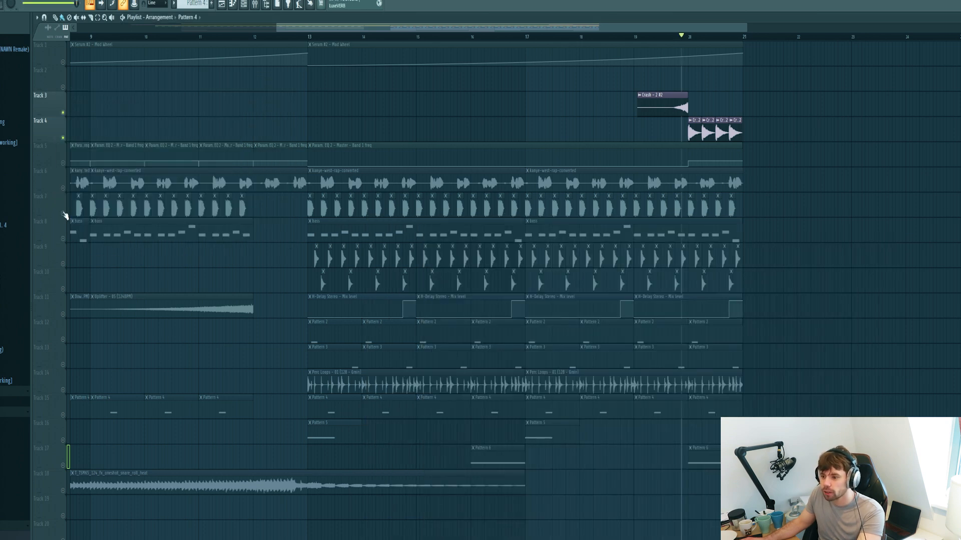
pyautogui.rightClick(64, 214)
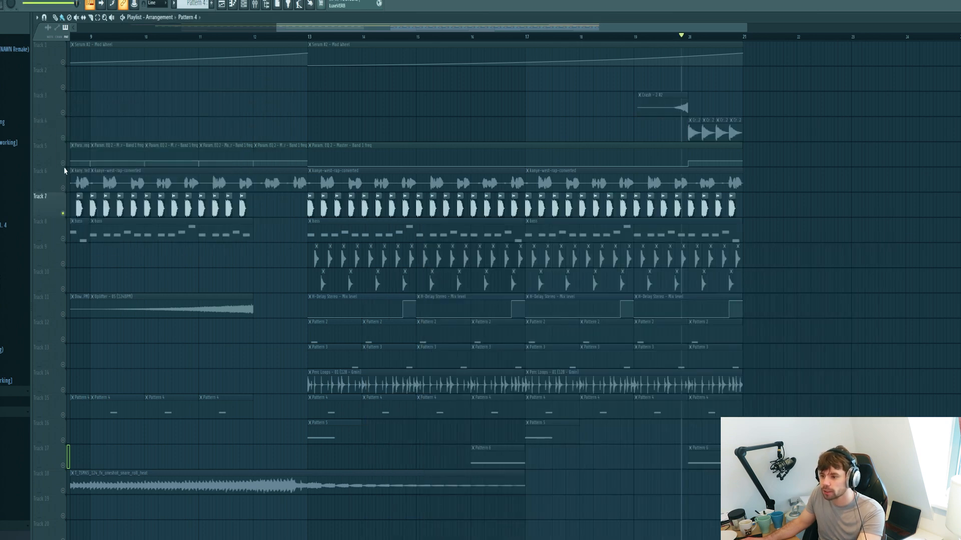
pyautogui.click(63, 163)
pyautogui.click(63, 239)
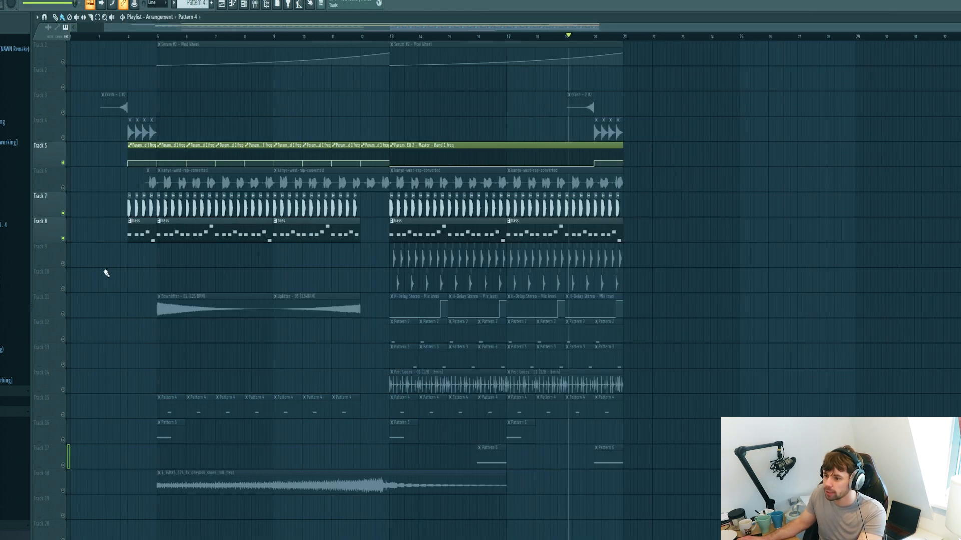
# Solo track 11 and listen to the downlifter from bar 5 and the end of the uplifter past bar 11.
pyautogui.click(63, 316)
pyautogui.click(223, 42)
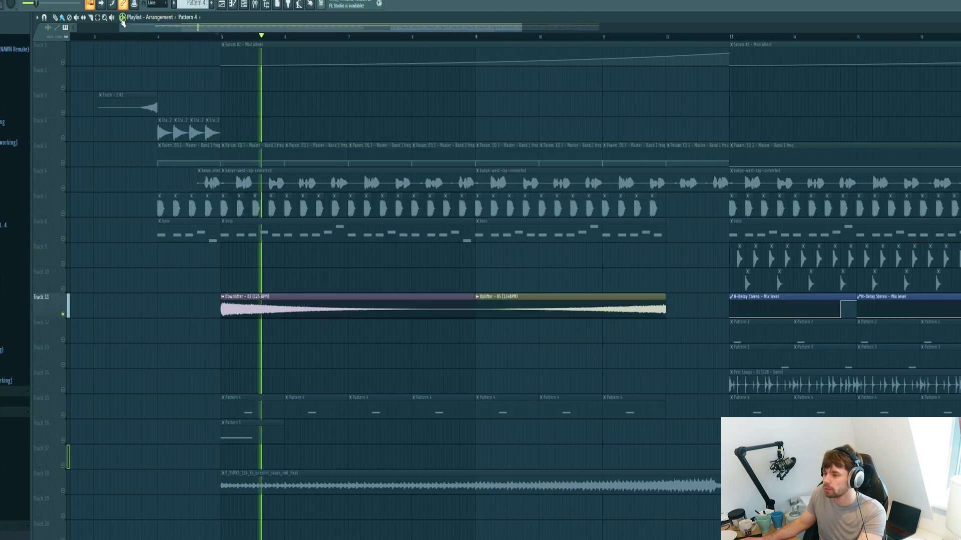
pyautogui.click(627, 38)
pyautogui.press('space')
# Solo the snare roll on track 18, play its build-up past bar 11, and bring all tracks back in.
pyautogui.click(627, 485)
pyautogui.press('space')
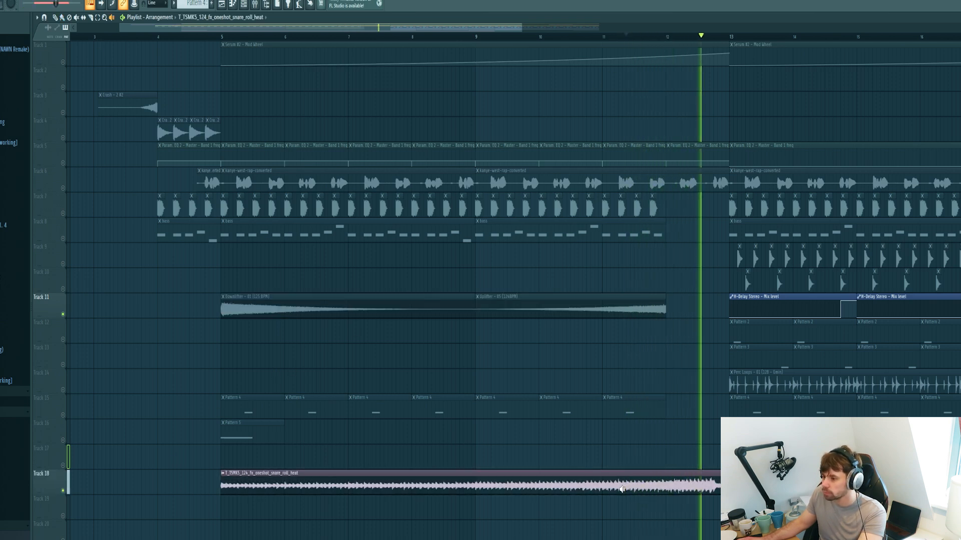
pyautogui.rightClick(236, 179)
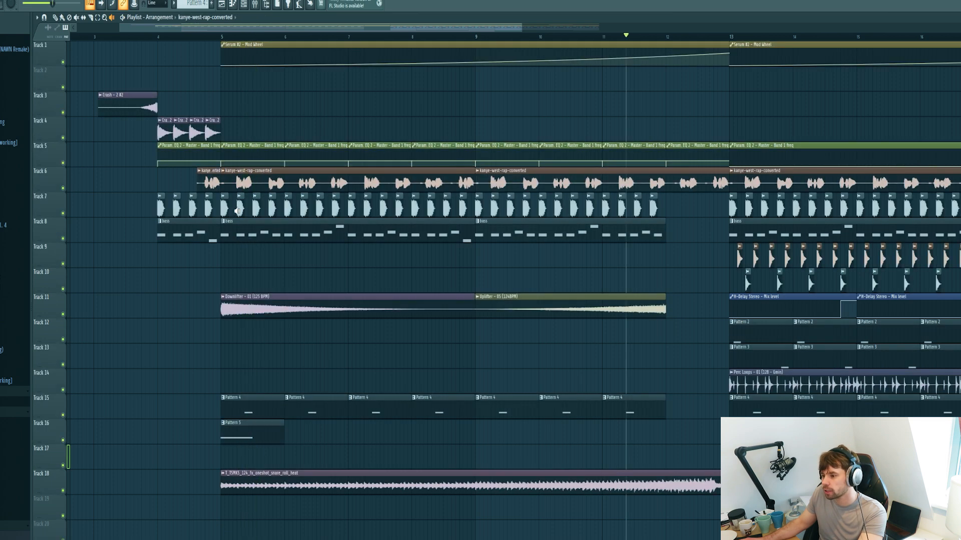
pyautogui.rightClick(233, 226)
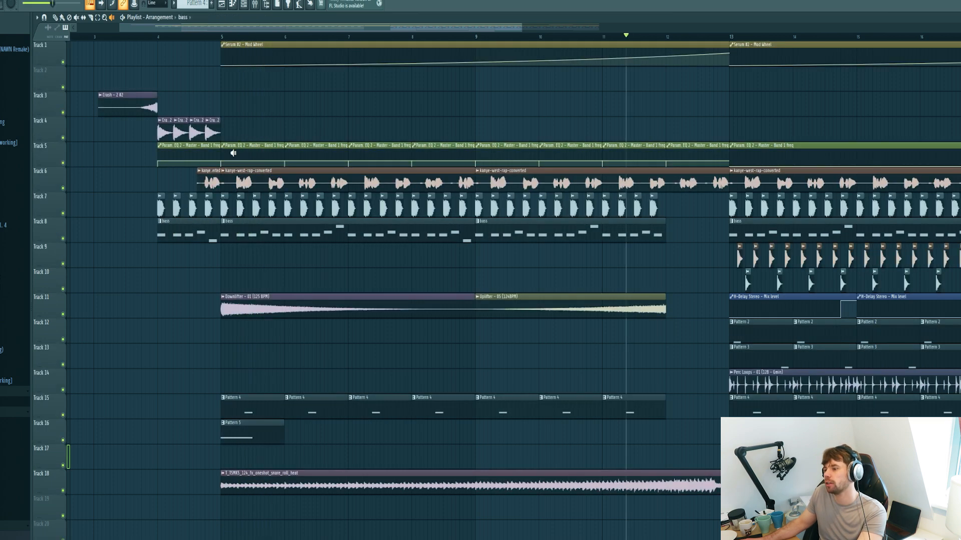
# Play the full arrangement briefly from just before bar 4 with all tracks active.
pyautogui.click(150, 39)
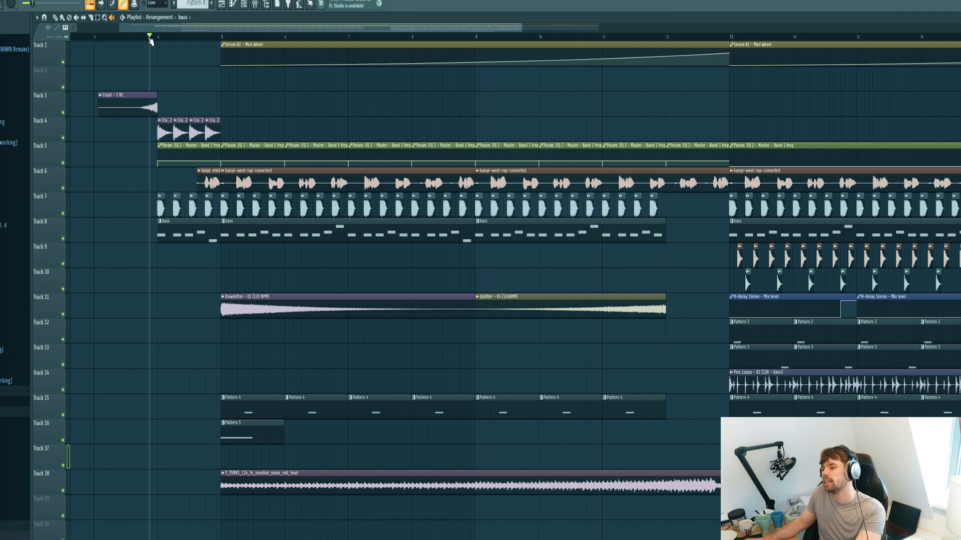
pyautogui.click(142, 38)
pyautogui.press('space')
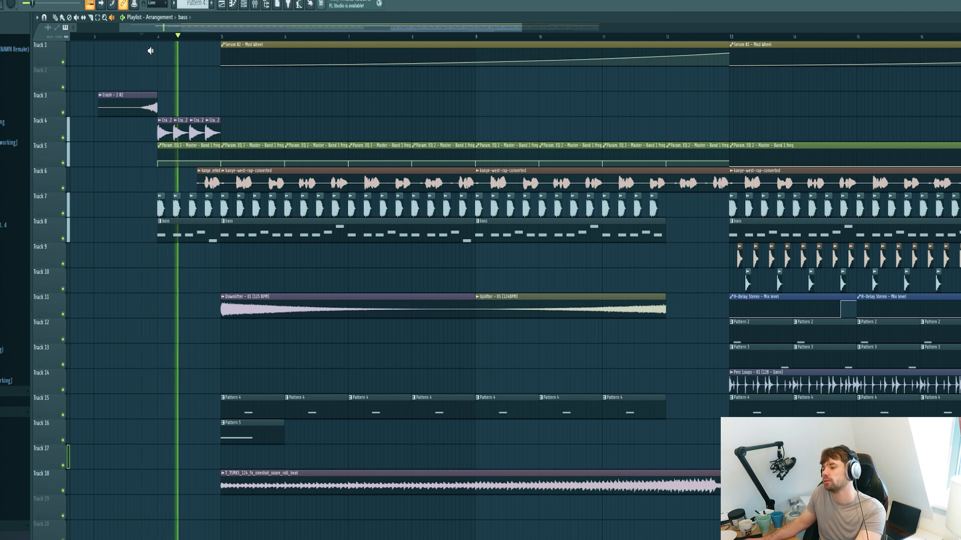
pyautogui.press('space')
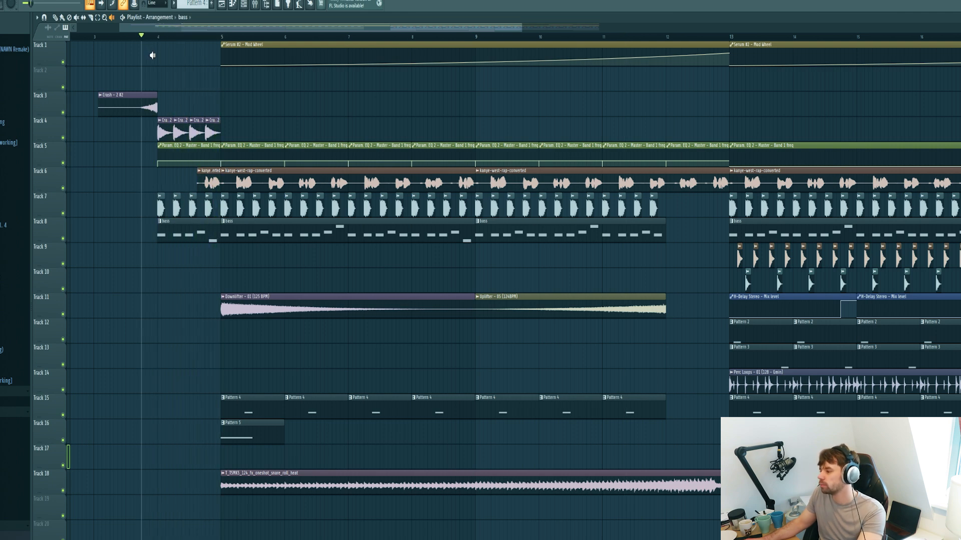